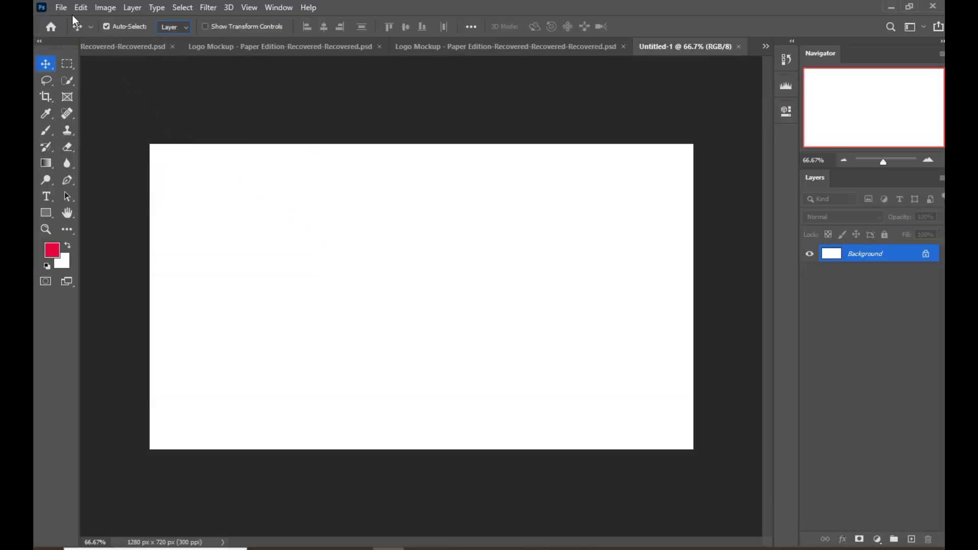
# Place the woman's portrait from Downloads > New folder as an embedded layer and commit it
pyautogui.click(61, 7)
pyautogui.click(105, 260)
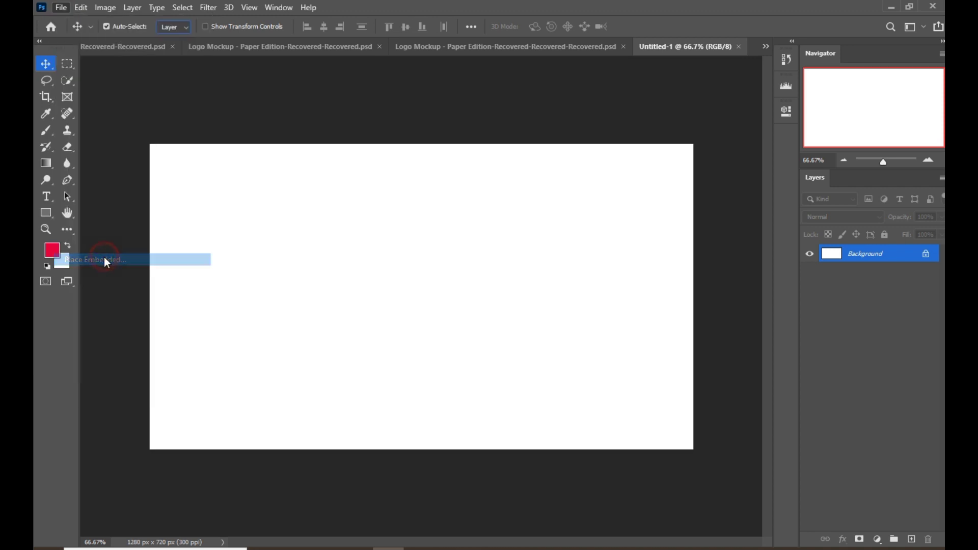
pyautogui.click(102, 187)
pyautogui.doubleClick(172, 113)
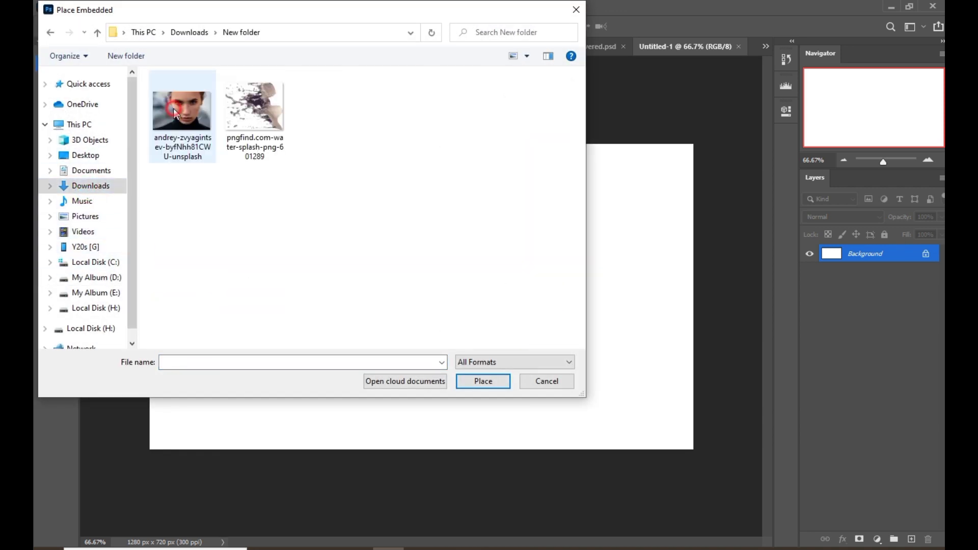
pyautogui.click(174, 112)
pyautogui.click(473, 379)
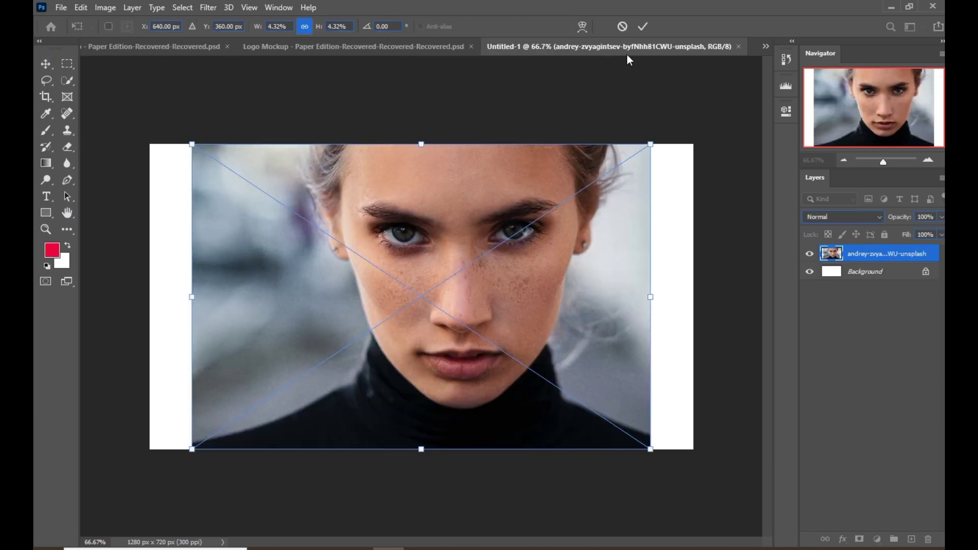
pyautogui.click(642, 26)
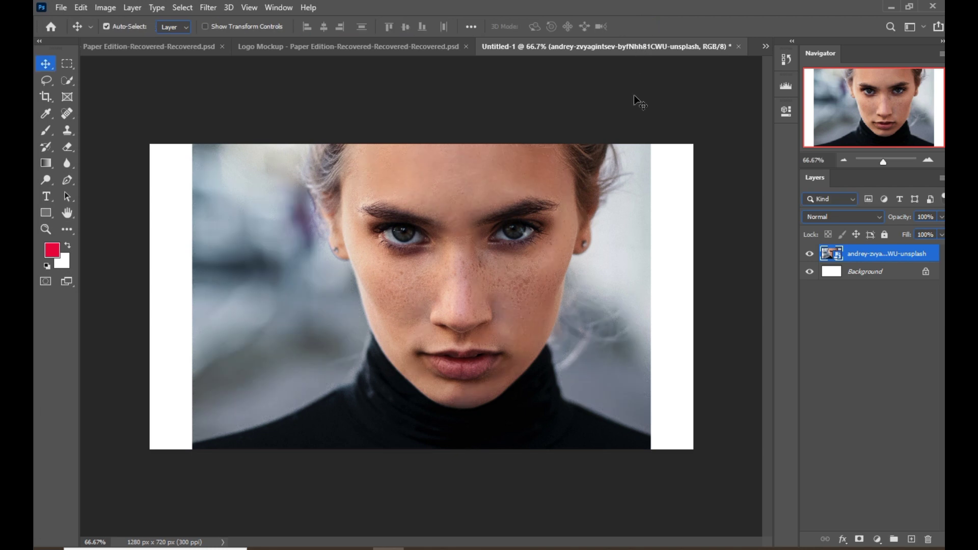
# Marquee-select the face area, copy it to Layer 1 via Layer via Copy, and hide the photo layer
pyautogui.click(63, 64)
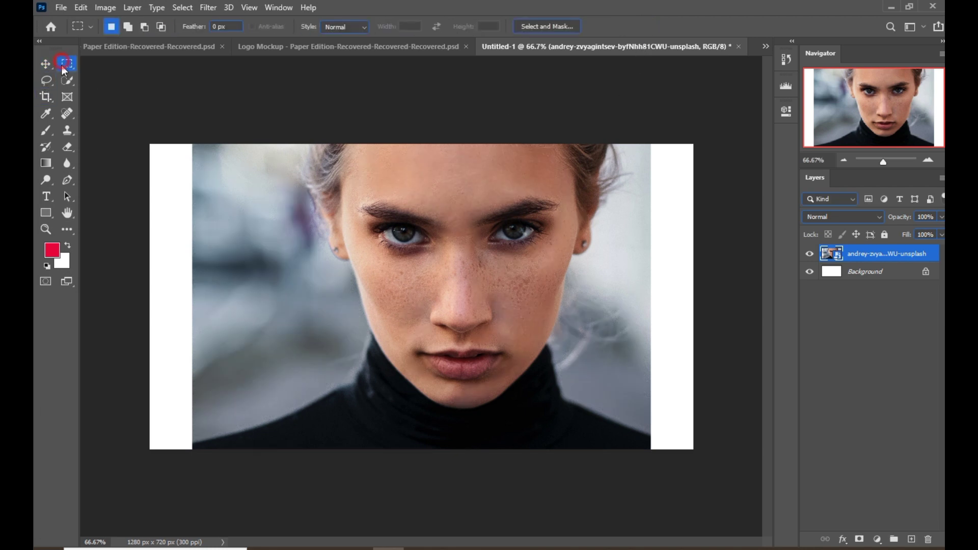
pyautogui.moveTo(306, 131)
pyautogui.mouseDown()
pyautogui.moveTo(640, 430)
pyautogui.moveTo(644, 418)
pyautogui.mouseUp()
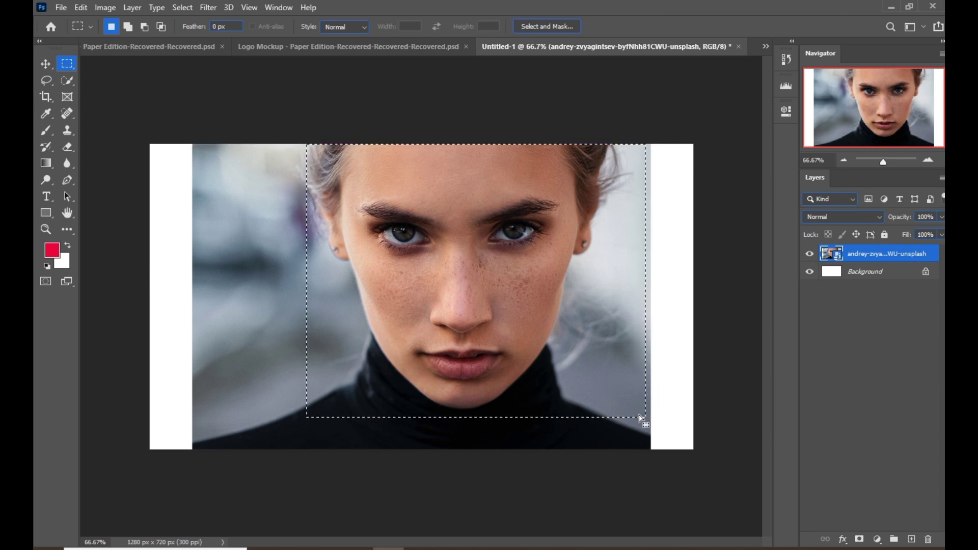
pyautogui.rightClick(434, 232)
pyautogui.click(492, 320)
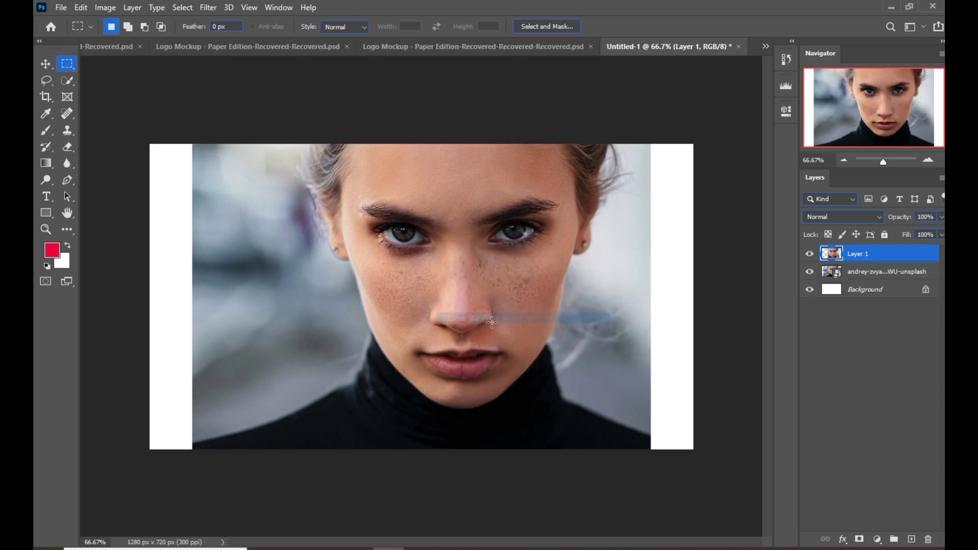
pyautogui.click(809, 273)
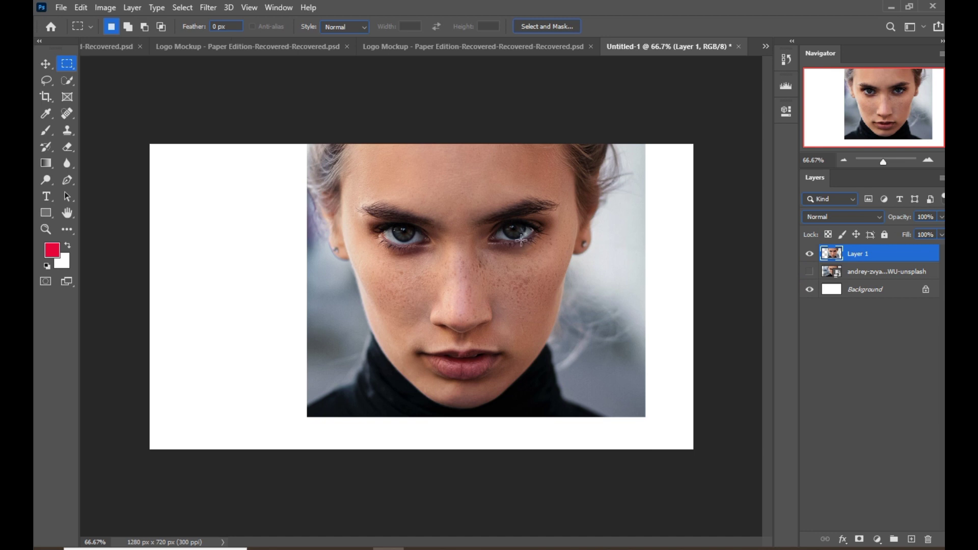
pyautogui.rightClick(63, 81)
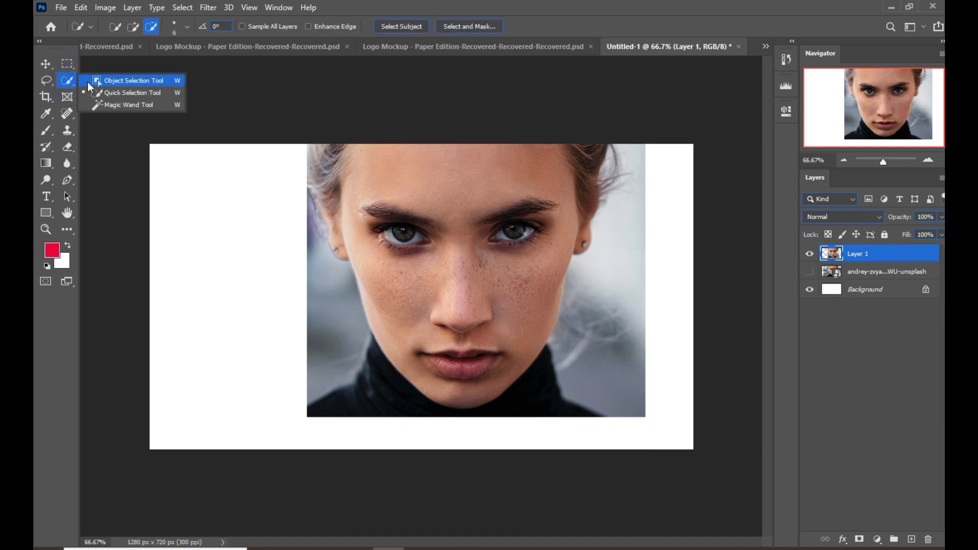
# Object-select the woman and add a layer mask to Layer 1, removing the grey backdrop
pyautogui.click(88, 81)
pyautogui.moveTo(304, 106); pyautogui.dragTo(636, 446)
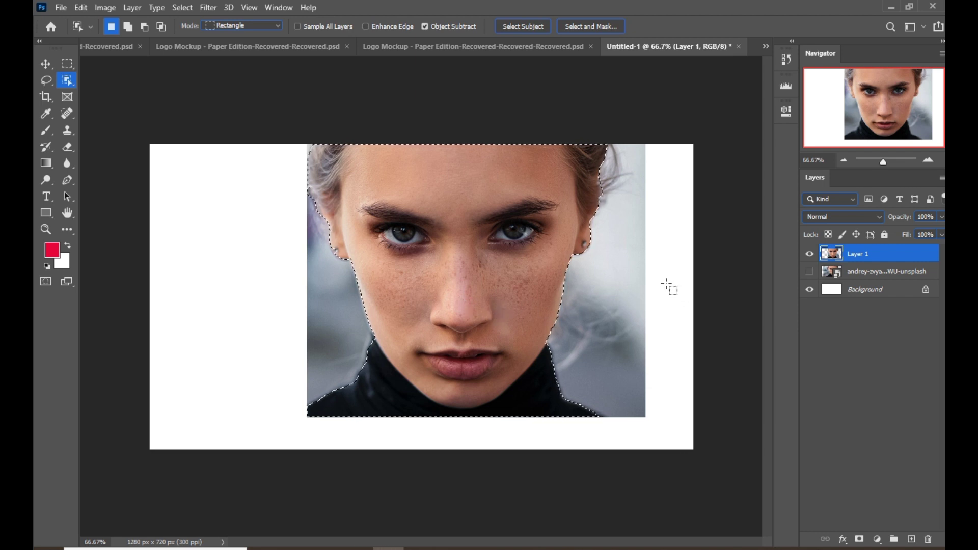
pyautogui.click(860, 539)
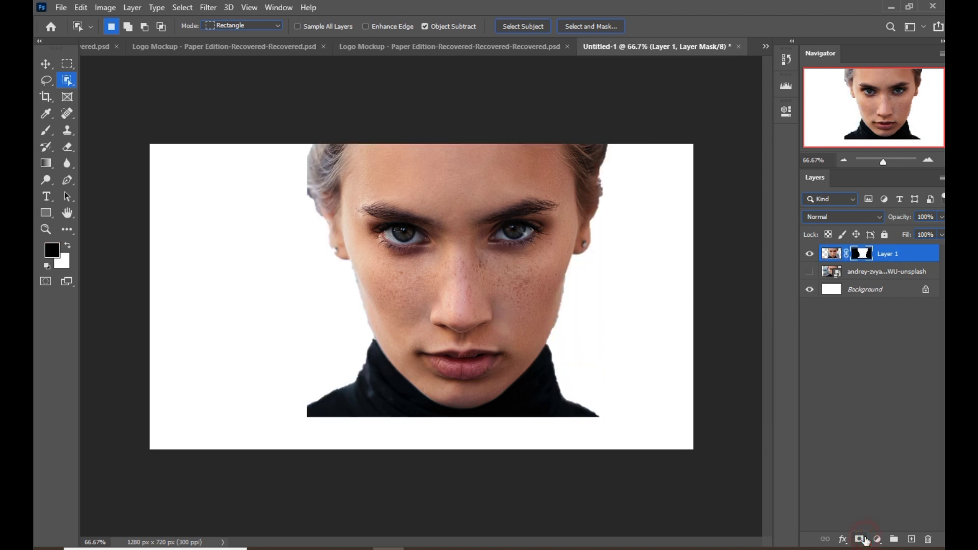
pyautogui.click(44, 63)
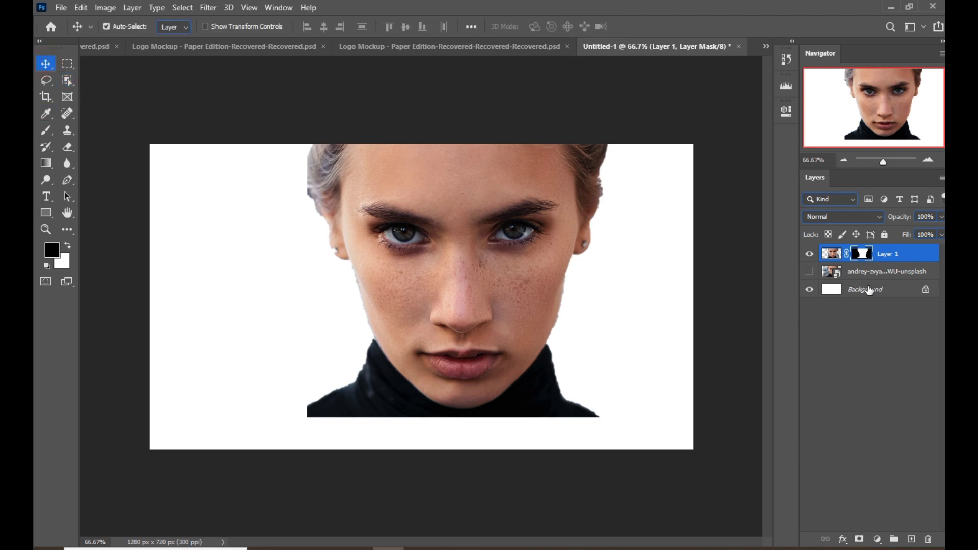
# Add a black (#000000) Solid Color fill layer above the Background
pyautogui.click(869, 291)
pyautogui.click(877, 541)
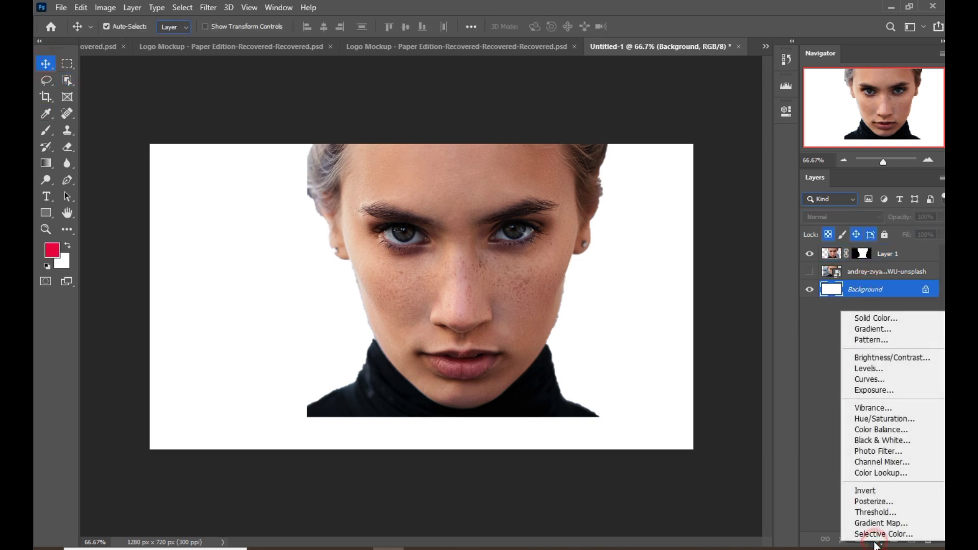
pyautogui.click(882, 316)
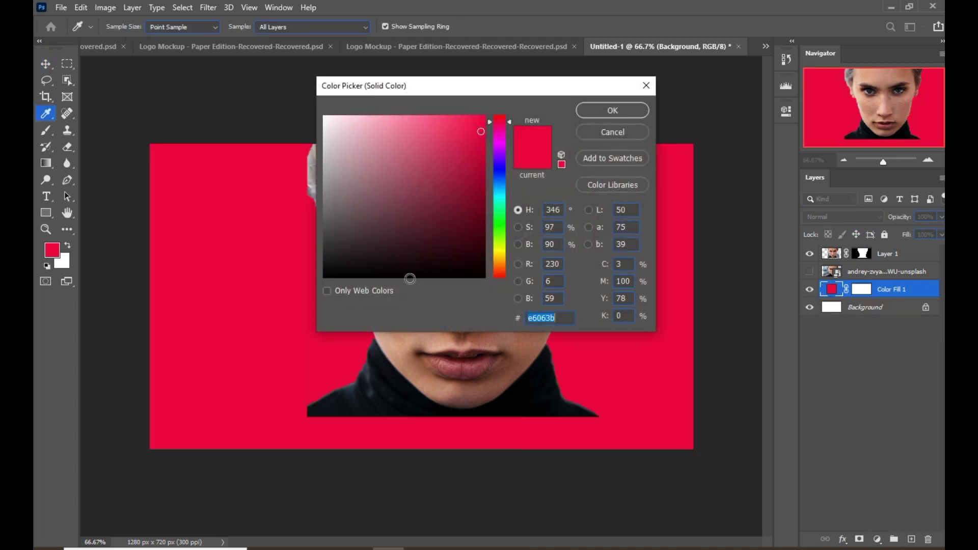
pyautogui.moveTo(365, 279); pyautogui.dragTo(321, 281)
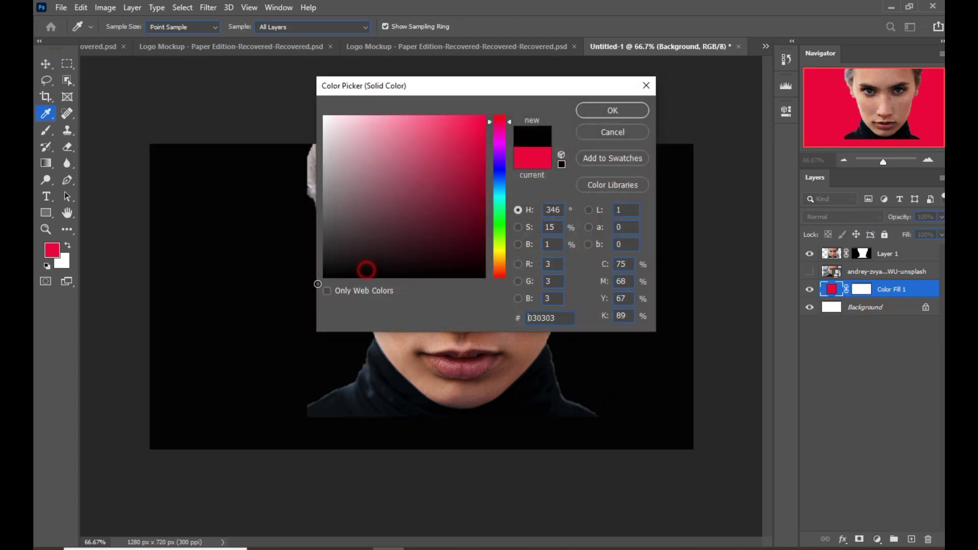
pyautogui.click(613, 111)
# Move the woman on Layer 1 to the right and scale her up with Free Transform
pyautogui.click(905, 255)
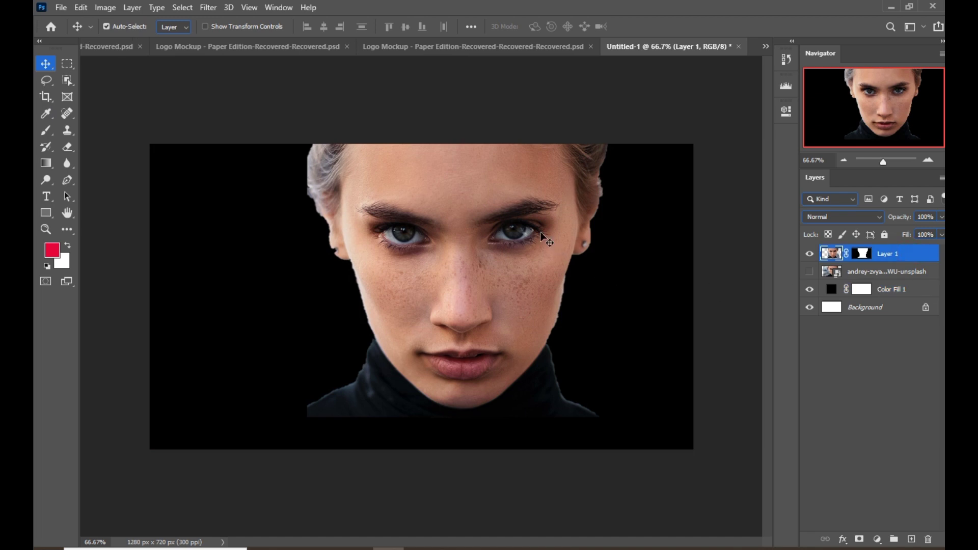
pyautogui.moveTo(537, 247); pyautogui.dragTo(579, 239)
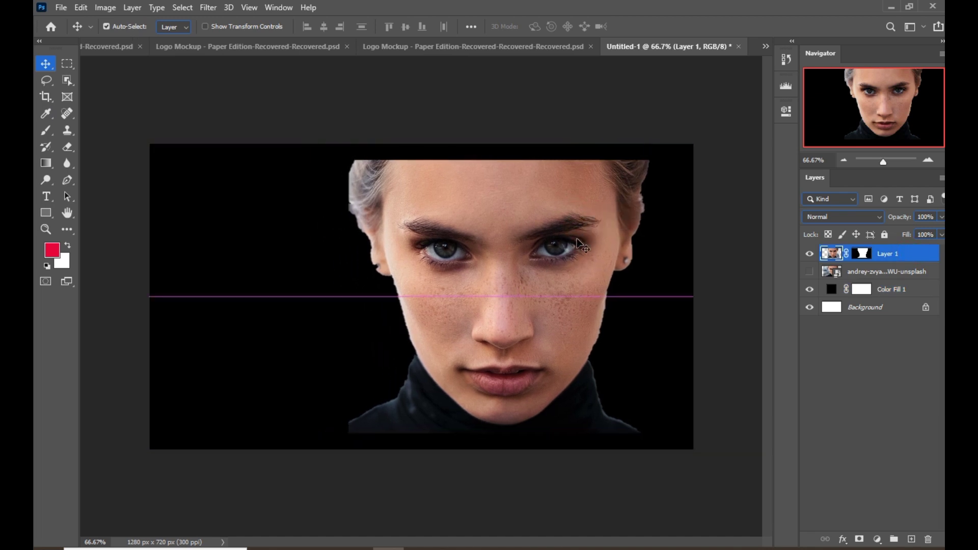
pyautogui.hotkey('ctrl', 't')
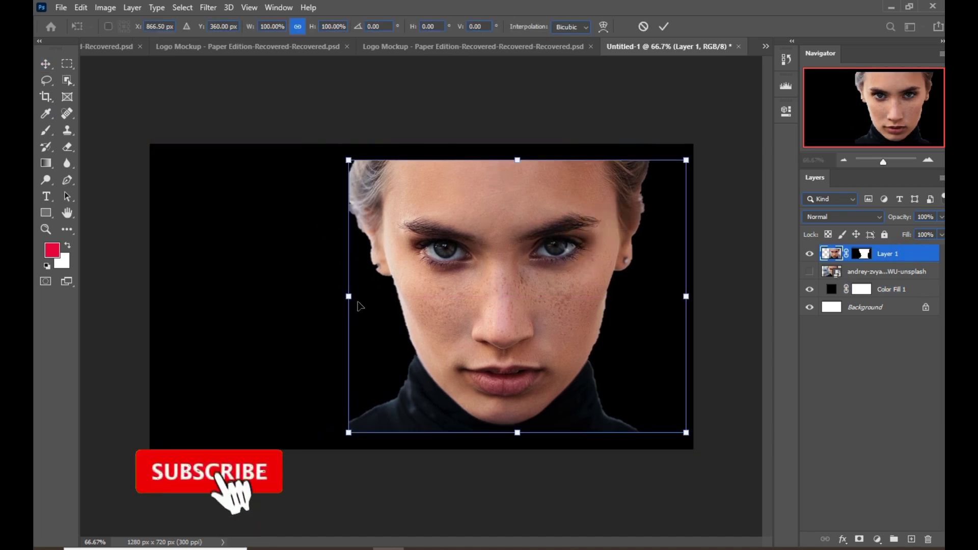
pyautogui.moveTo(349, 297)
pyautogui.mouseDown()
pyautogui.moveTo(340, 311)
pyautogui.moveTo(311, 306)
pyautogui.mouseUp()
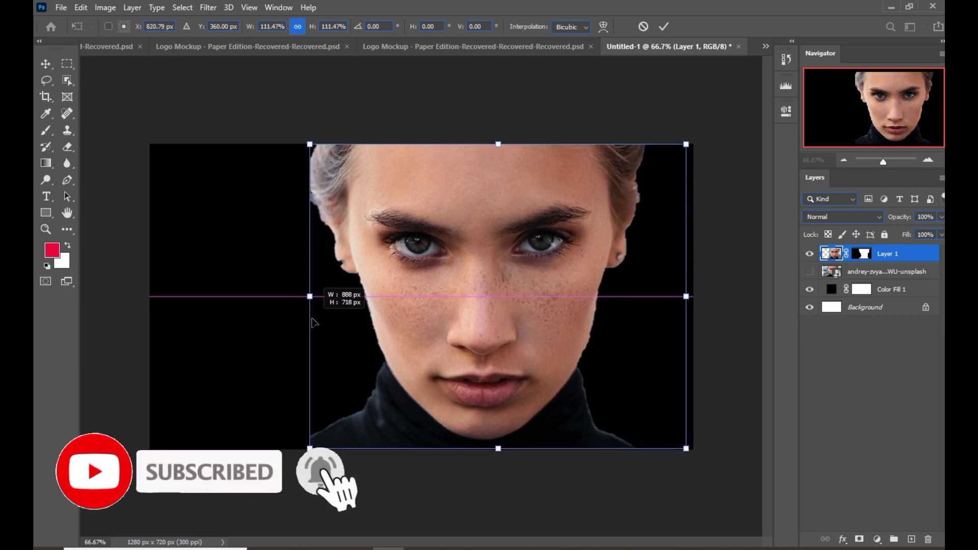
pyautogui.moveTo(465, 319); pyautogui.dragTo(497, 324)
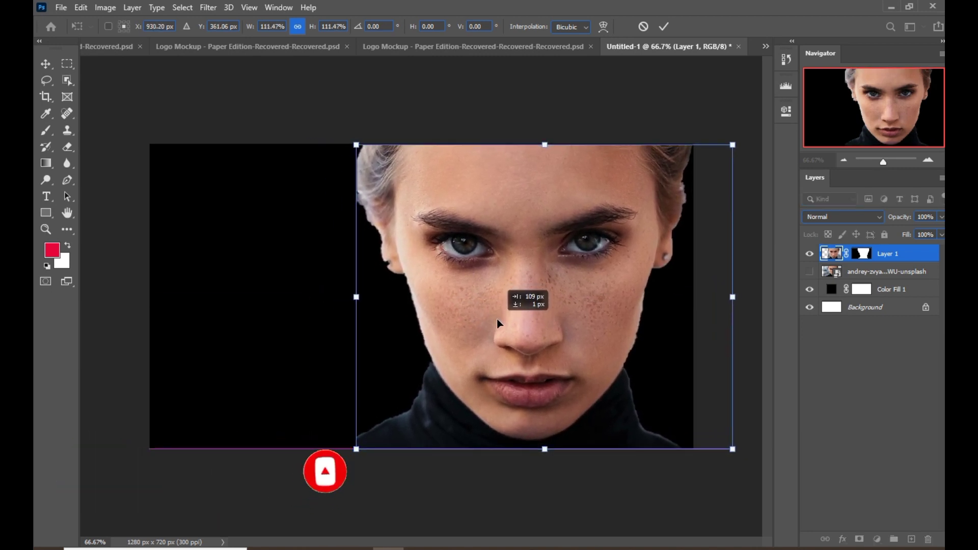
pyautogui.click(665, 27)
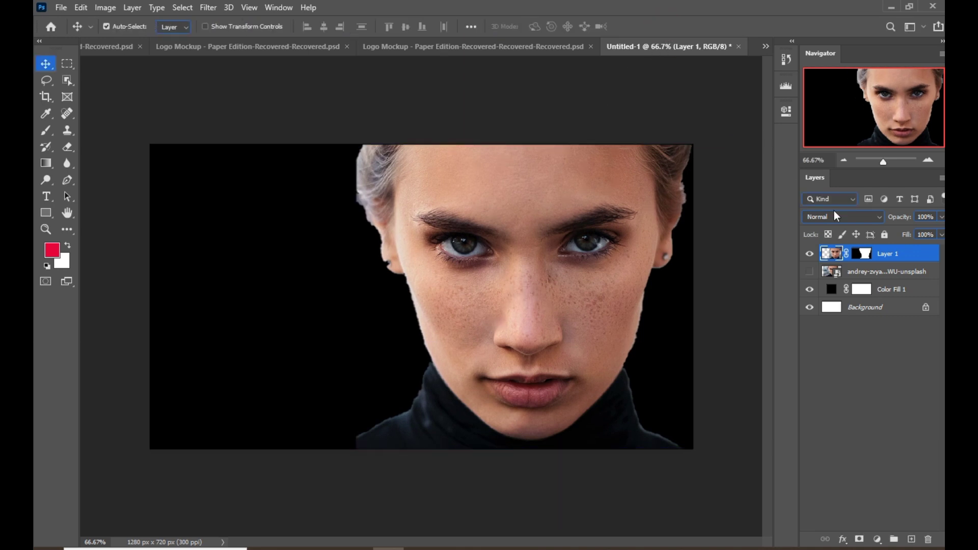
# Rescale the woman to about 104%, aligning her top with the canvas edge
pyautogui.click(835, 255)
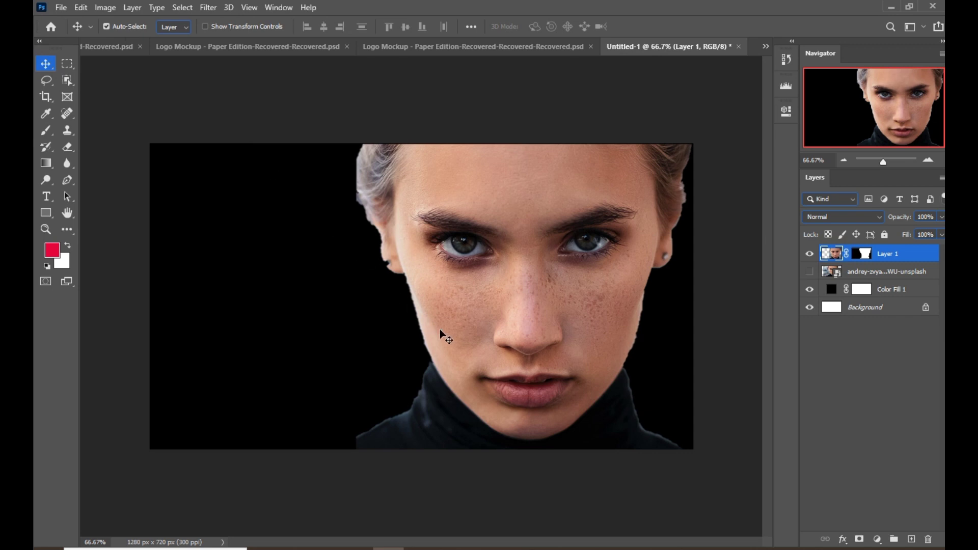
pyautogui.moveTo(502, 337); pyautogui.dragTo(502, 339)
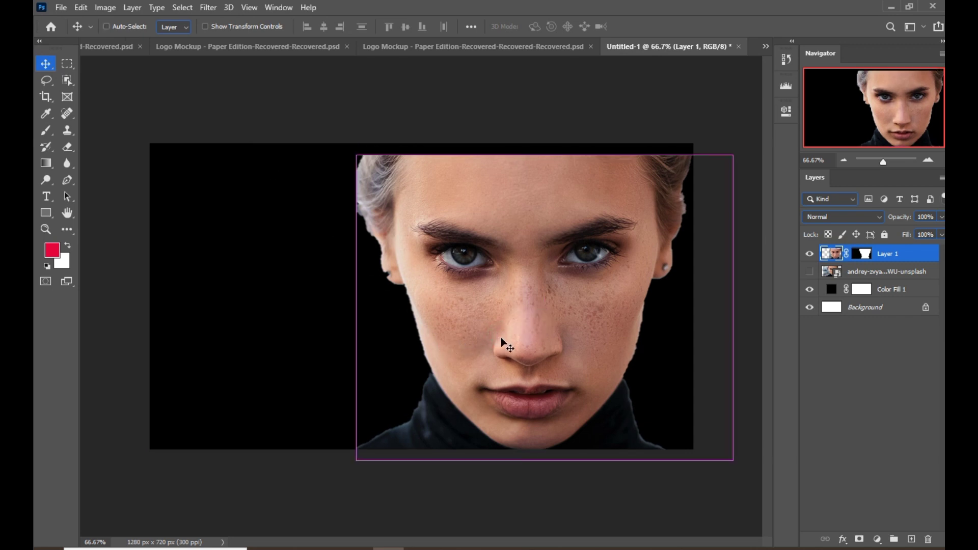
pyautogui.hotkey('ctrl', 't')
pyautogui.moveTo(537, 154); pyautogui.dragTo(540, 144)
pyautogui.moveTo(537, 266); pyautogui.dragTo(537, 273)
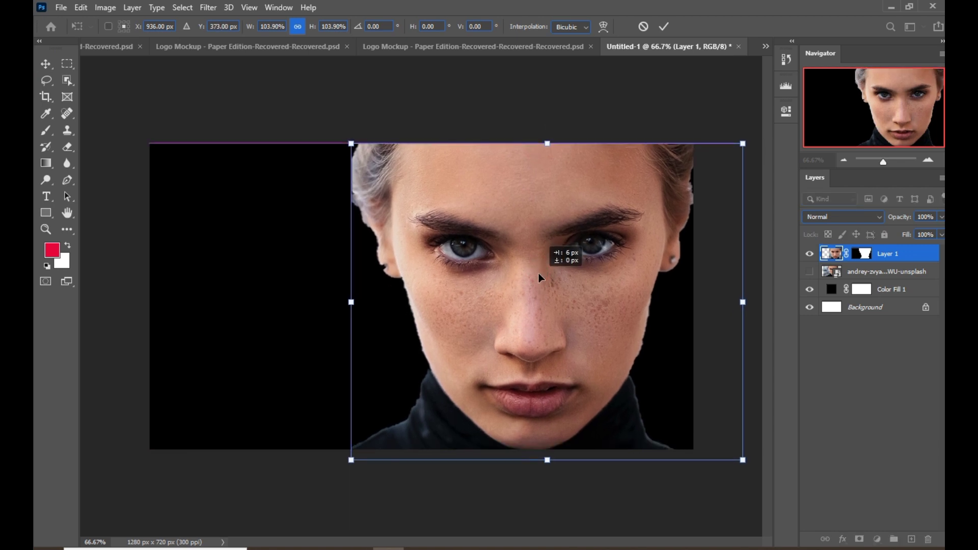
pyautogui.press('Return')
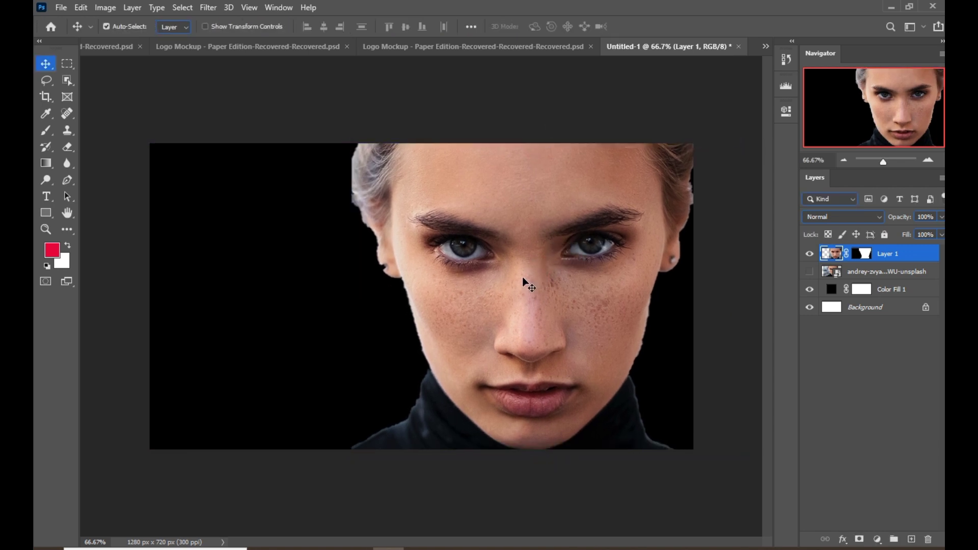
# Place the pngfind water-splash PNG as an embedded layer
pyautogui.click(61, 7)
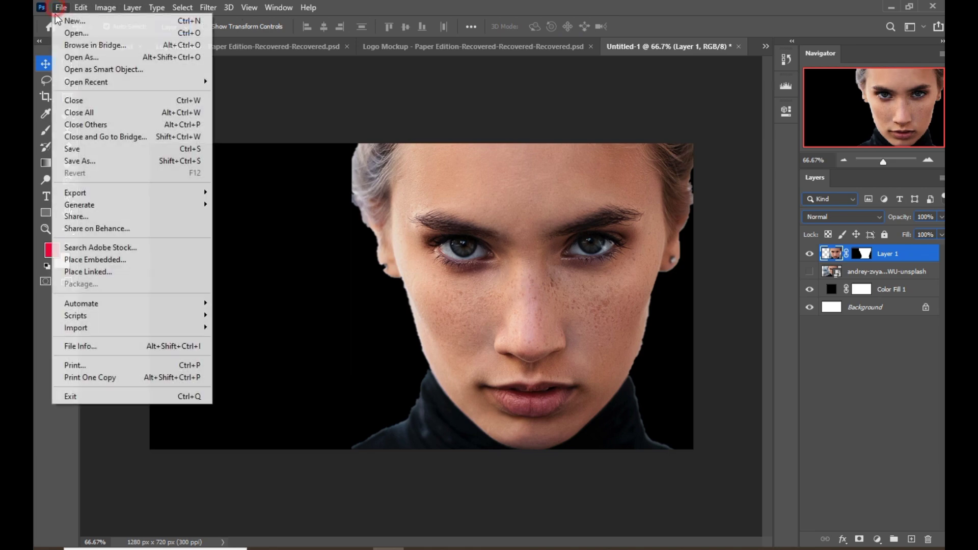
pyautogui.click(132, 252)
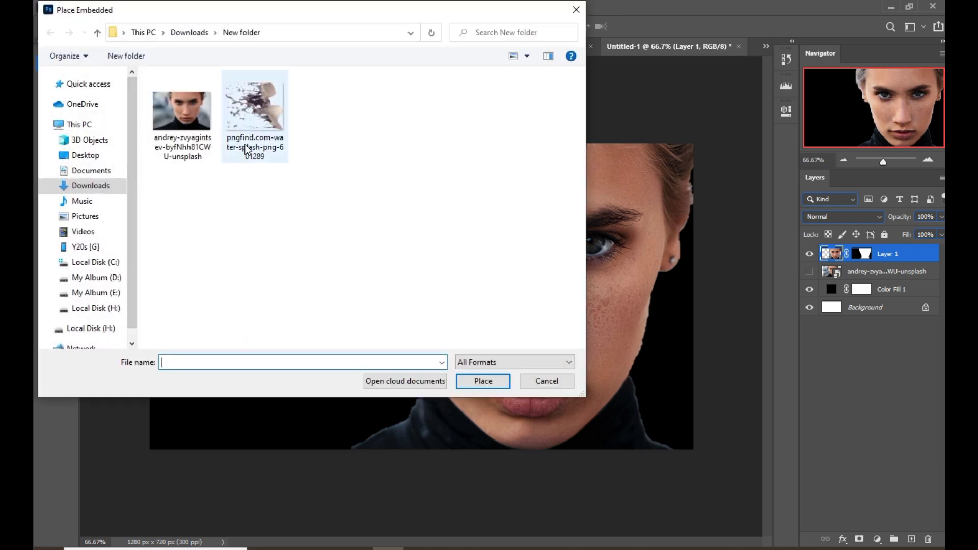
pyautogui.click(249, 130)
pyautogui.click(497, 383)
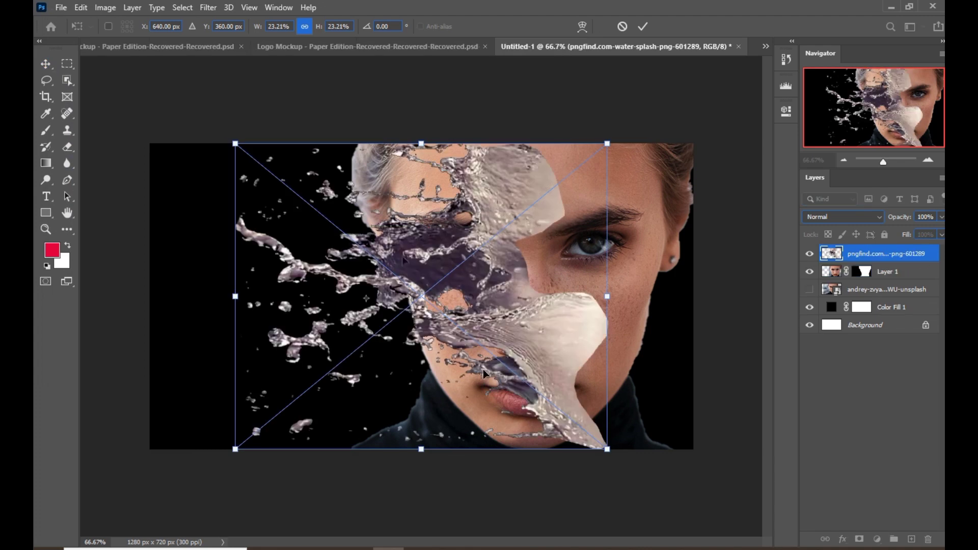
# Scale the splash to about 20.76% and position it over the left side of the face
pyautogui.moveTo(504, 351); pyautogui.dragTo(403, 341)
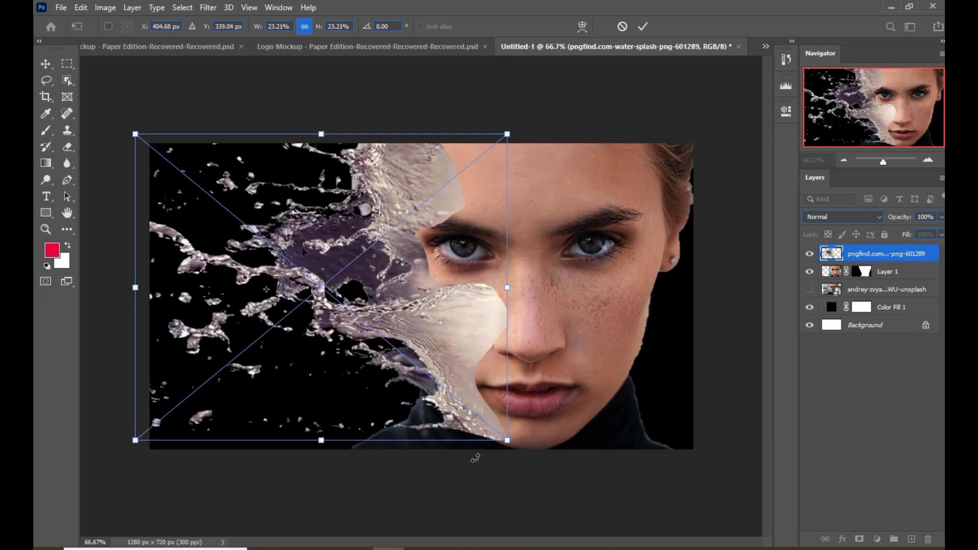
pyautogui.moveTo(502, 441); pyautogui.dragTo(487, 429)
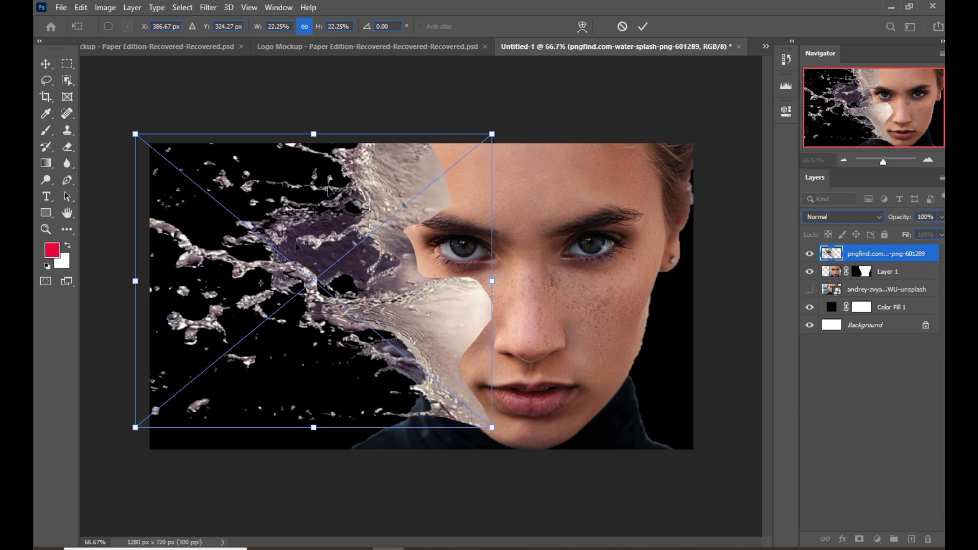
pyautogui.moveTo(313, 132); pyautogui.dragTo(313, 153)
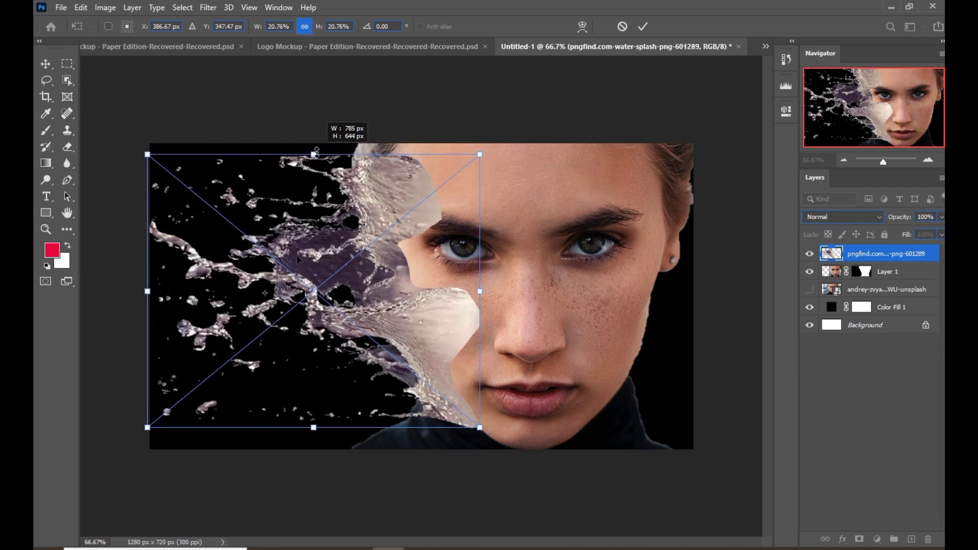
pyautogui.moveTo(346, 233); pyautogui.dragTo(360, 228)
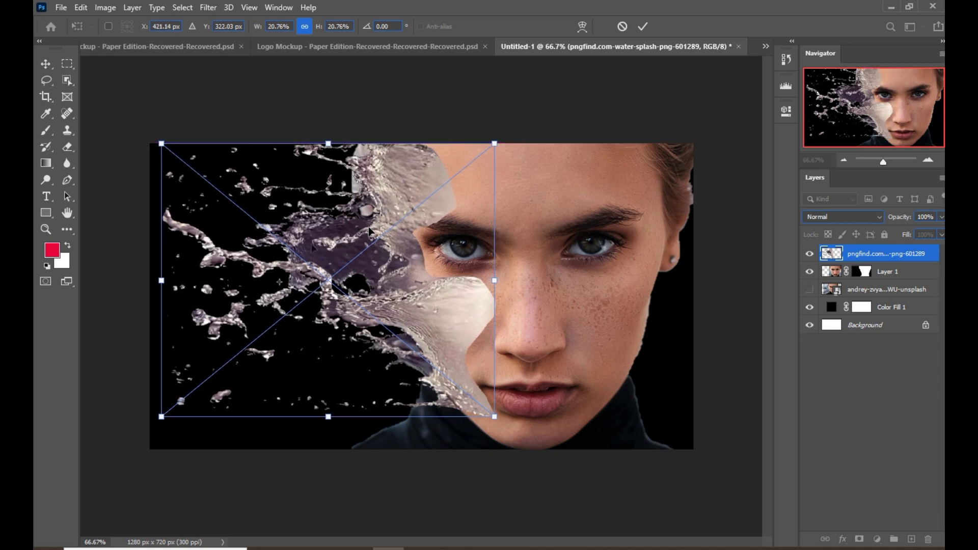
pyautogui.click(644, 26)
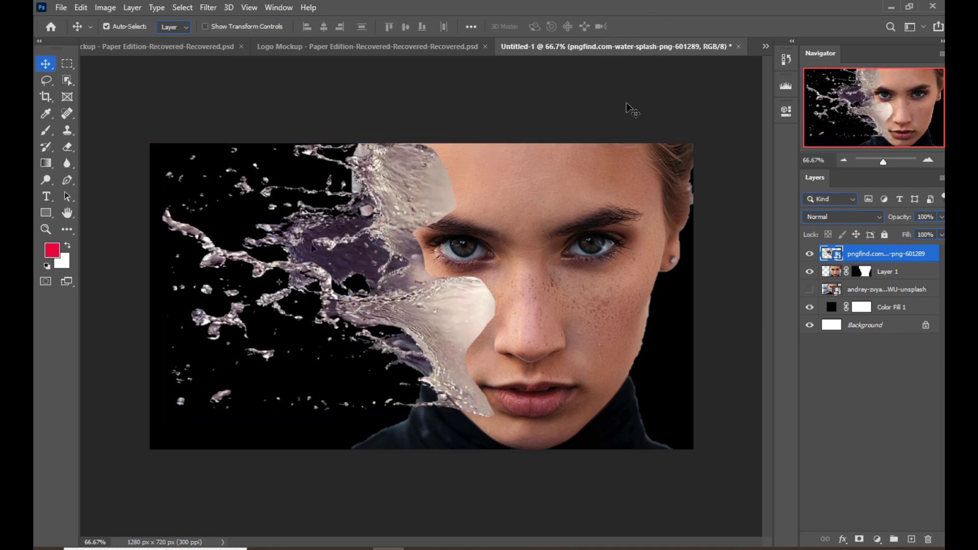
# Apply Hue/Saturation to Layer 1 with saturation -54
pyautogui.click(838, 272)
pyautogui.click(106, 7)
pyautogui.moveTo(125, 41)
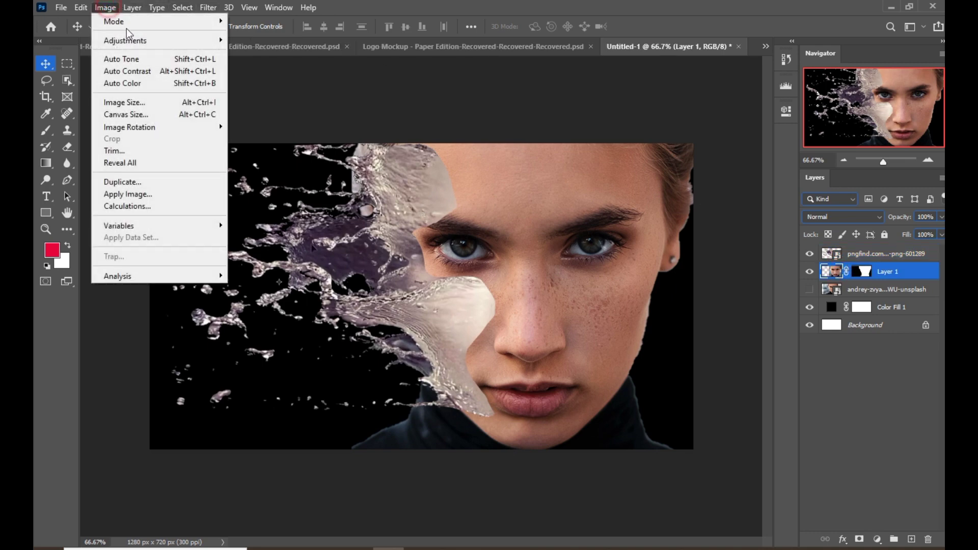
pyautogui.click(265, 107)
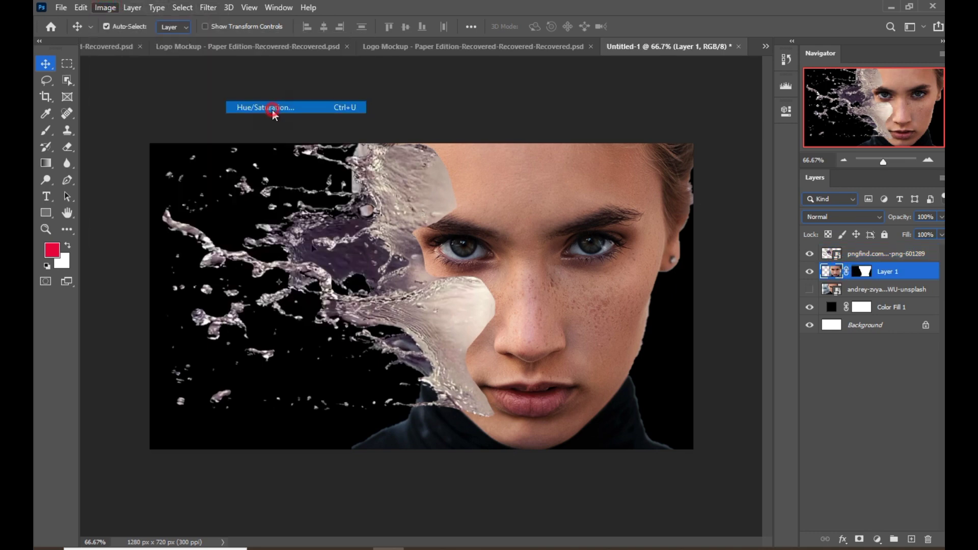
pyautogui.moveTo(453, 100); pyautogui.dragTo(671, 108)
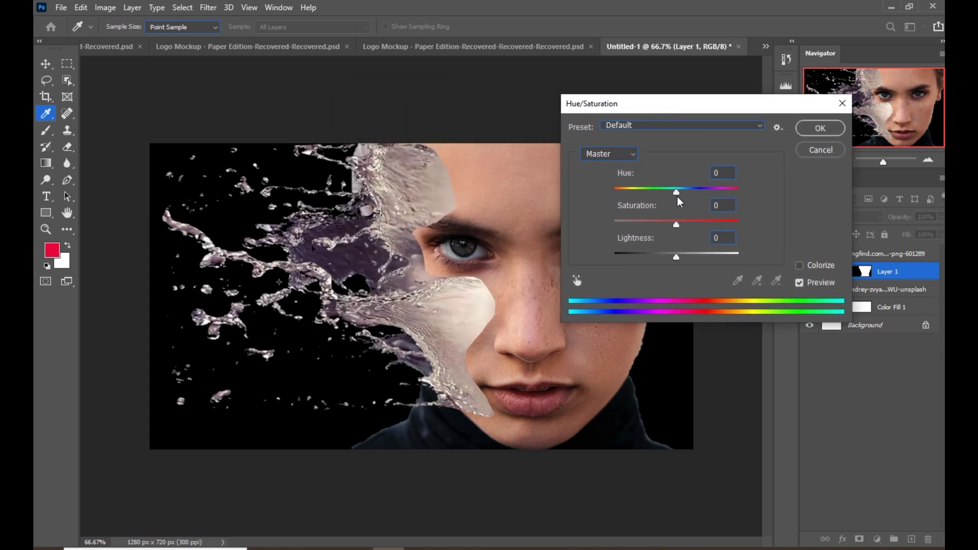
pyautogui.moveTo(672, 223); pyautogui.dragTo(659, 223)
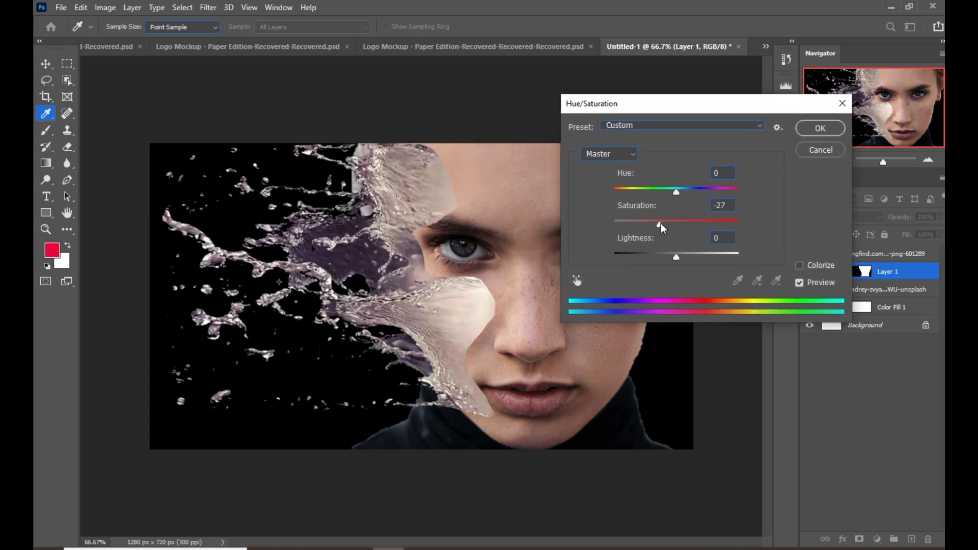
pyautogui.moveTo(661, 224); pyautogui.dragTo(648, 220)
pyautogui.click(820, 128)
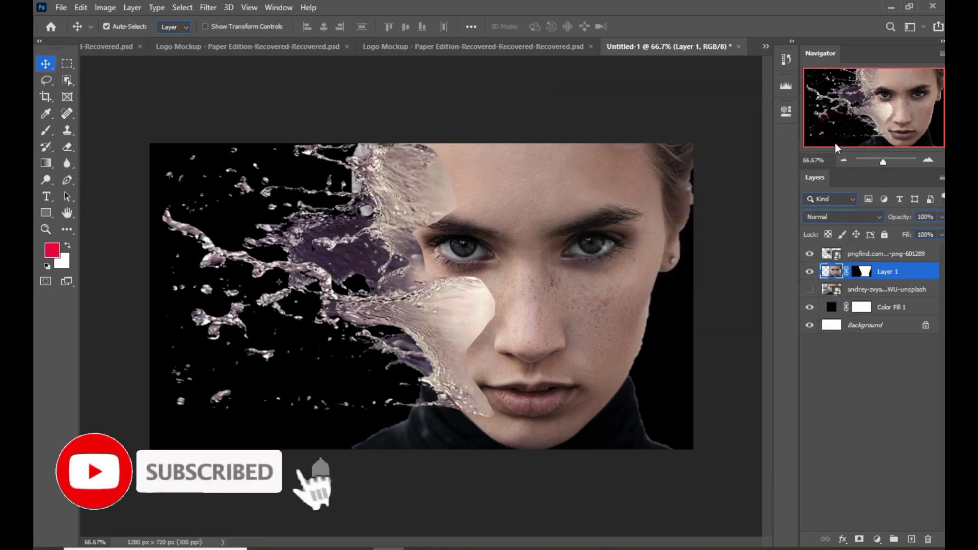
pyautogui.click(861, 255)
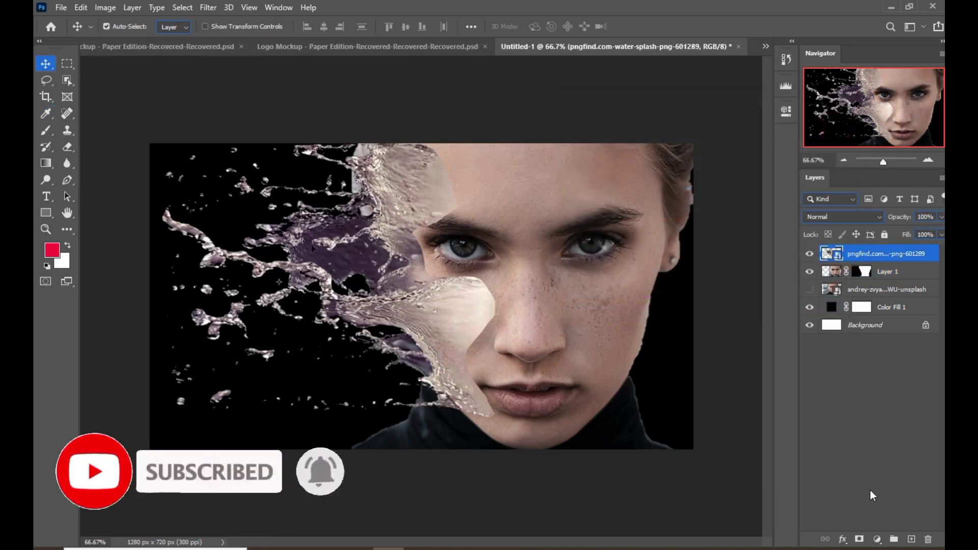
# Add a layer mask to the splash and paint black over the left eyebrow, eye, cheek and mouth
pyautogui.click(859, 539)
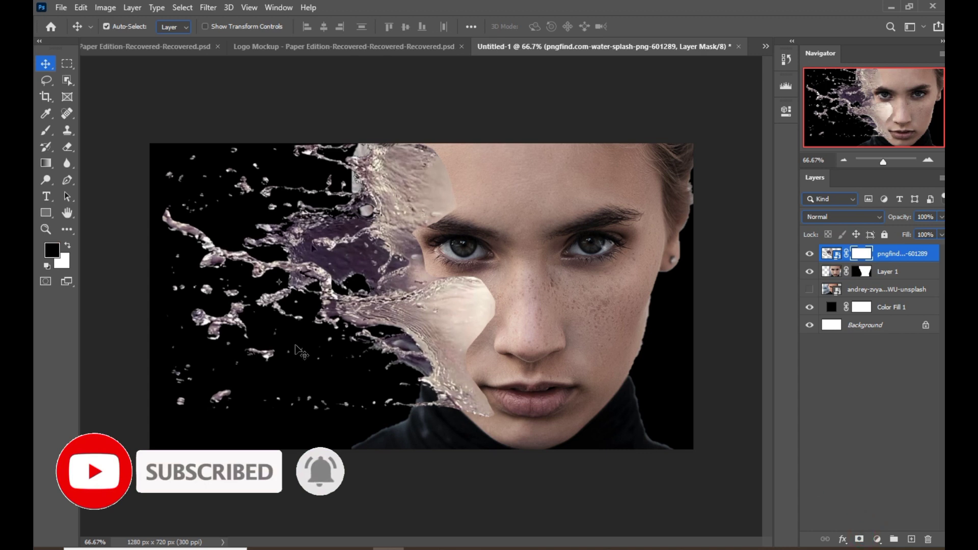
pyautogui.click(46, 132)
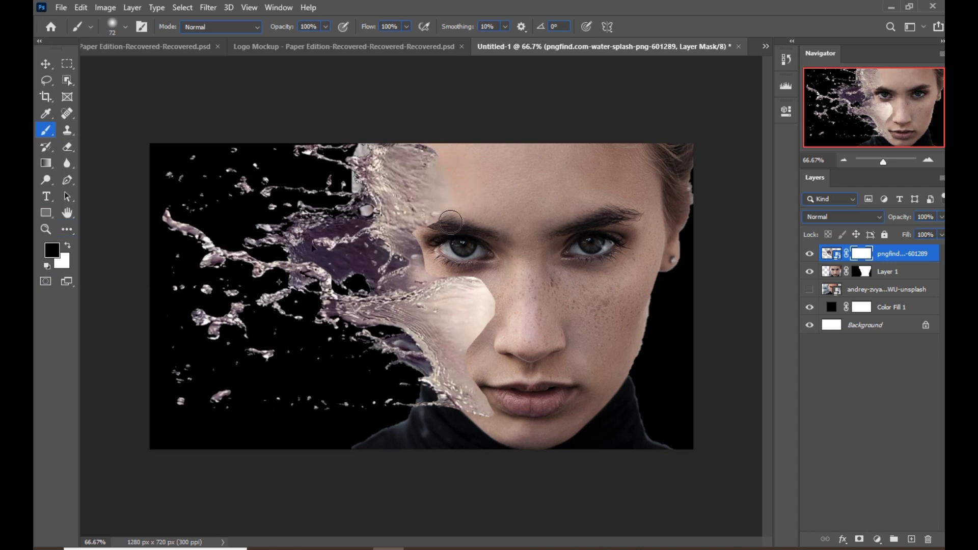
pyautogui.moveTo(451, 222); pyautogui.dragTo(433, 214)
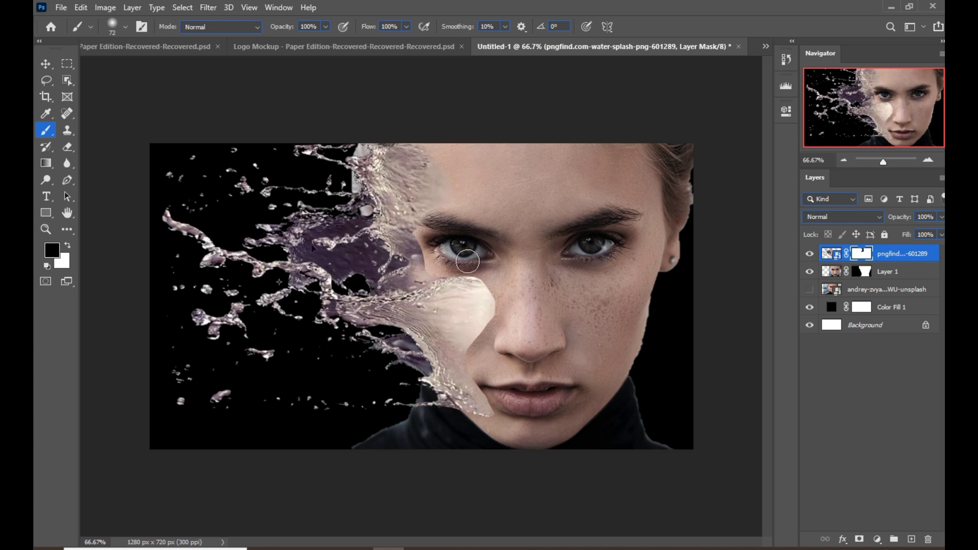
pyautogui.moveTo(467, 261); pyautogui.dragTo(504, 310)
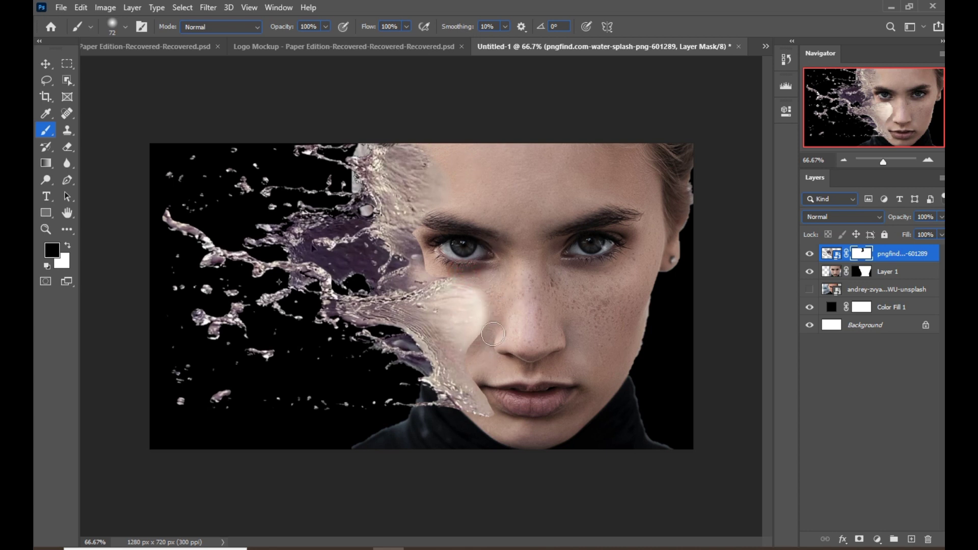
pyautogui.moveTo(497, 397); pyautogui.dragTo(503, 431)
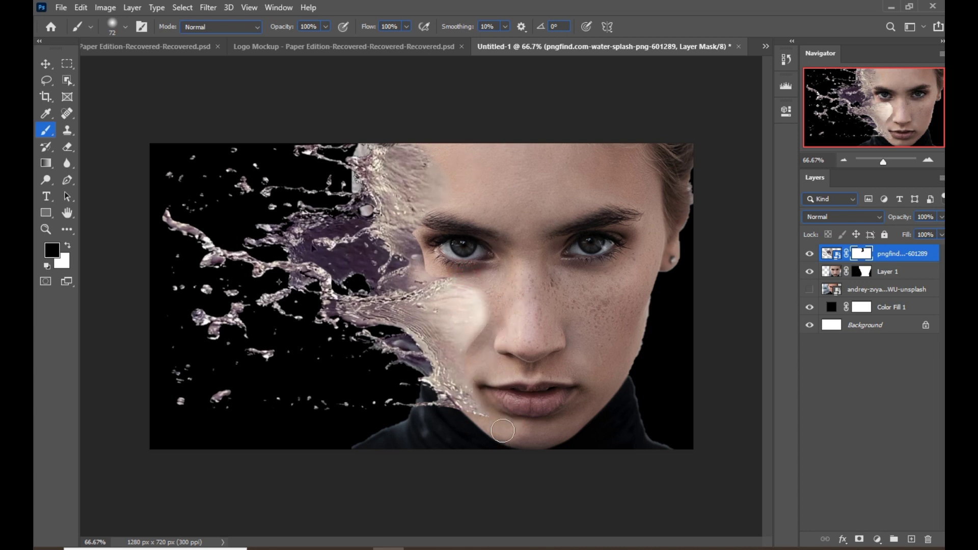
pyautogui.moveTo(498, 301); pyautogui.dragTo(499, 313)
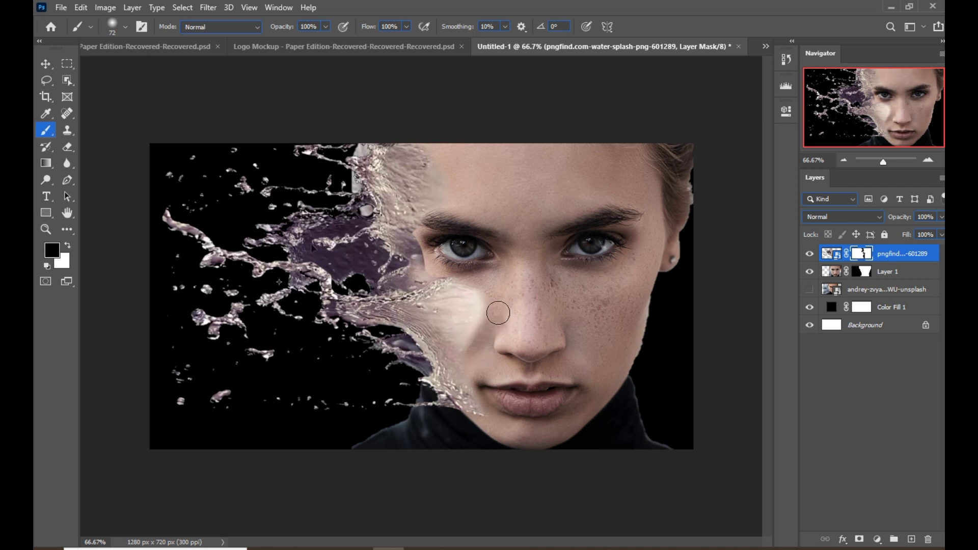
# Set brush flow to 50% and size 117, then soften the splash edge below the left eye
pyautogui.click(407, 26)
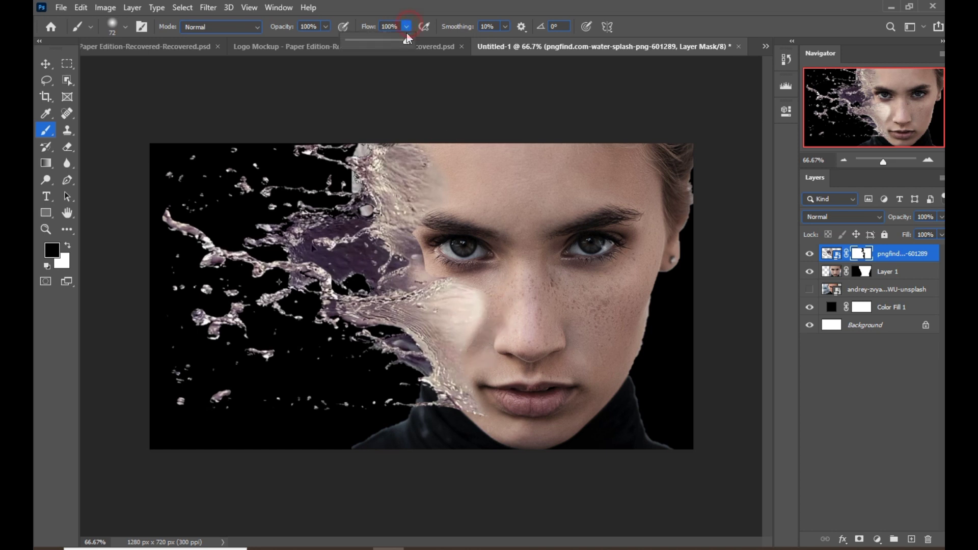
pyautogui.moveTo(379, 43); pyautogui.dragTo(377, 43)
pyautogui.click(481, 304)
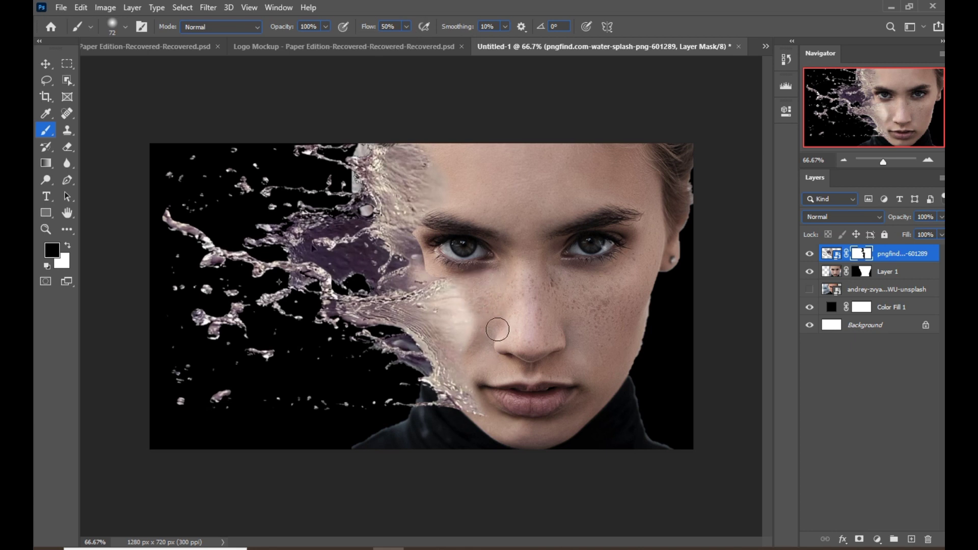
pyautogui.moveTo(481, 306)
pyautogui.mouseDown()
pyautogui.moveTo(473, 311)
pyautogui.moveTo(465, 284)
pyautogui.mouseUp()
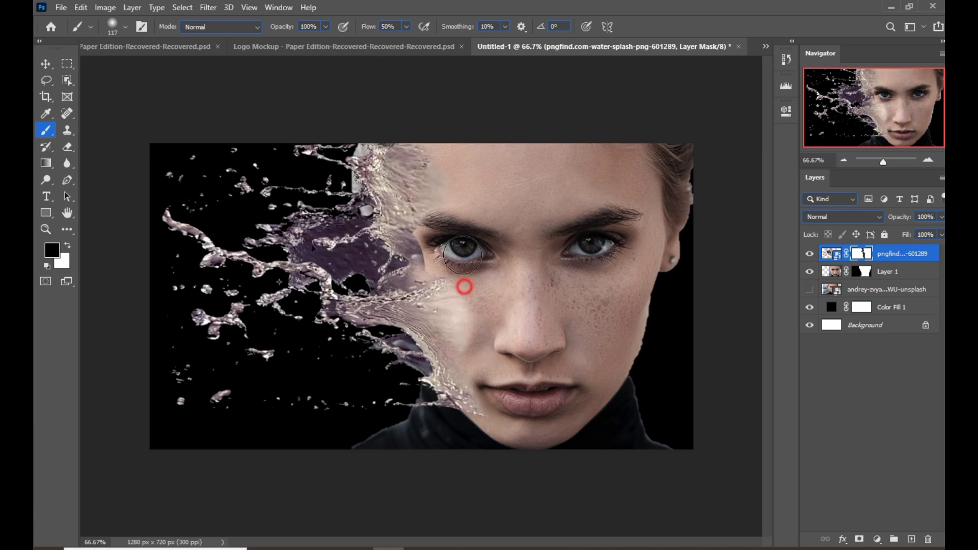
pyautogui.moveTo(432, 229); pyautogui.dragTo(458, 269)
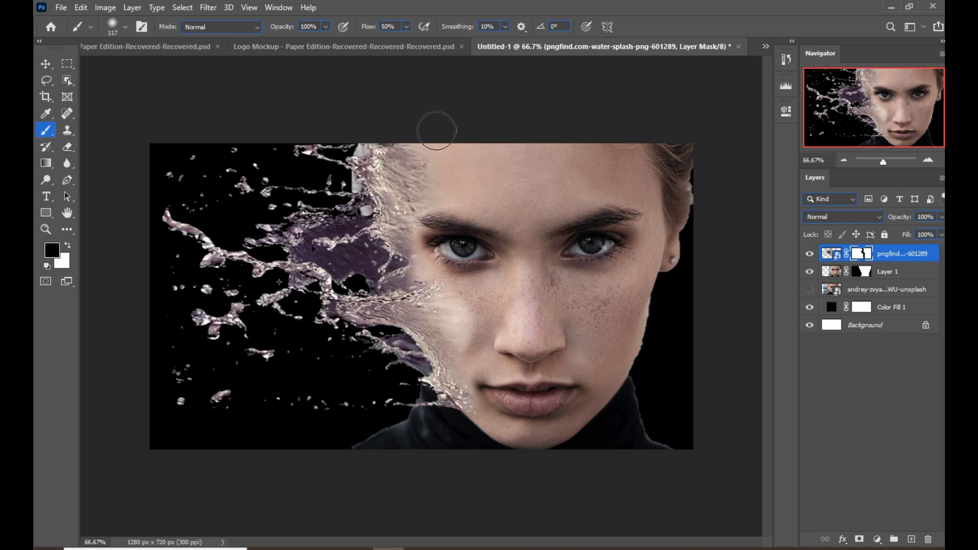
# With a 21%-flow brush, fade the splash mask along the left cheek, forehead and chin
pyautogui.click(45, 64)
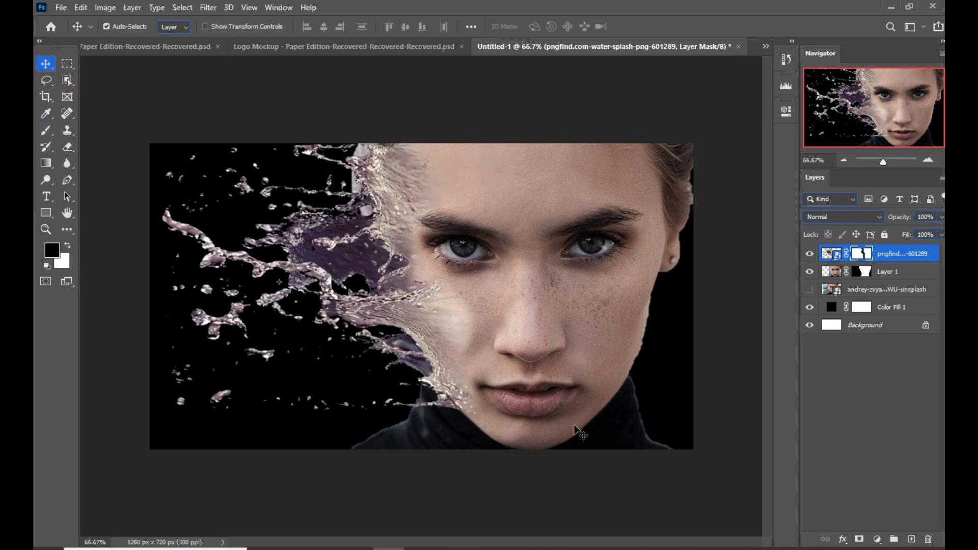
pyautogui.scroll(-2, 575, 431)
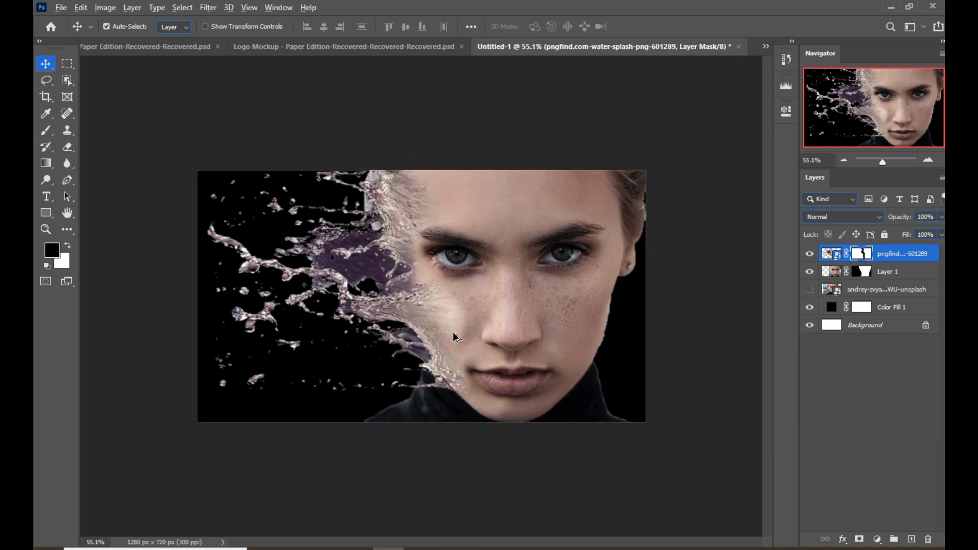
pyautogui.scroll(1, 452, 337)
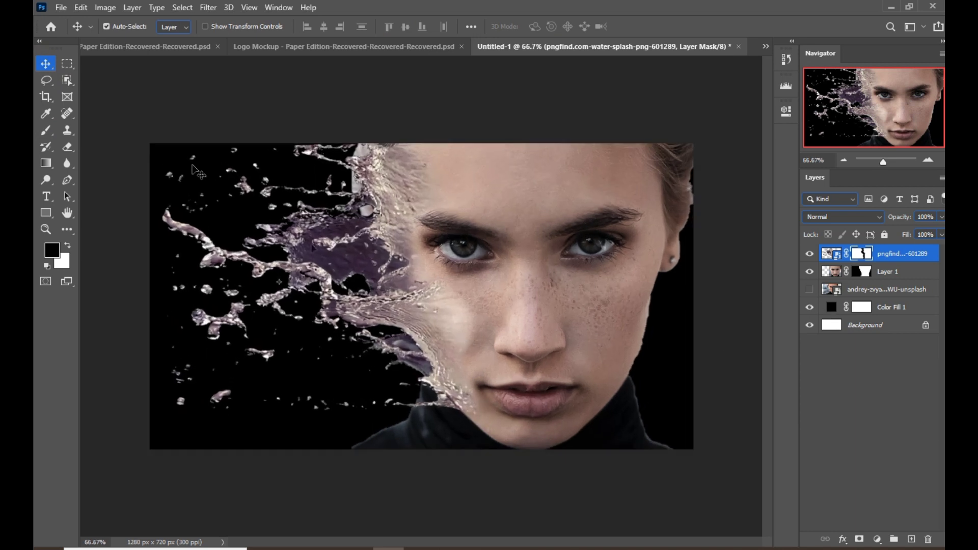
pyautogui.click(45, 130)
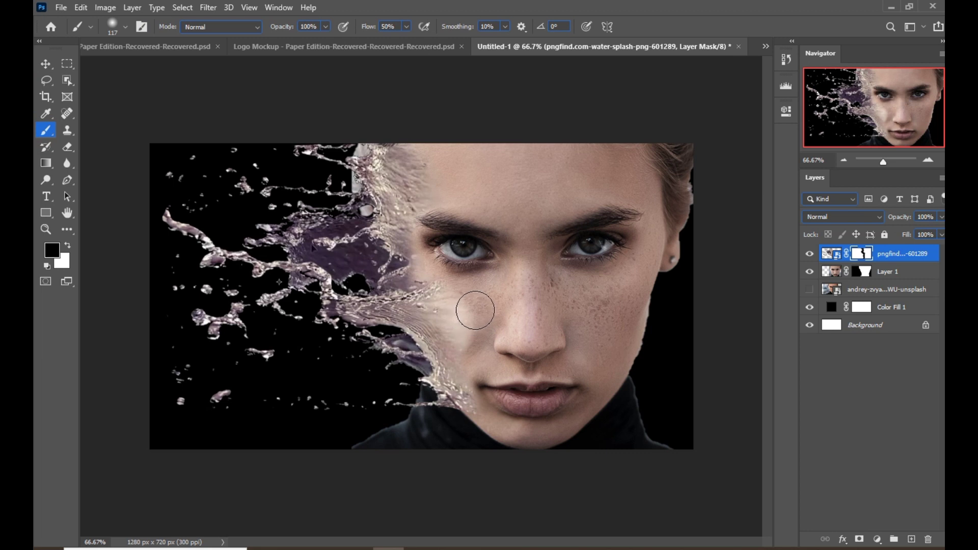
pyautogui.click(406, 27)
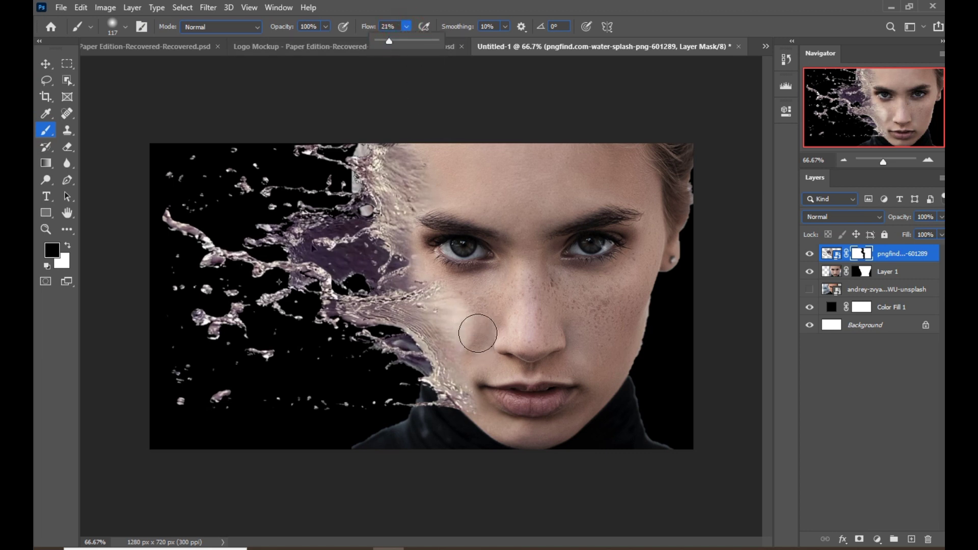
pyautogui.click(478, 329)
pyautogui.click(457, 307)
pyautogui.moveTo(459, 295); pyautogui.dragTo(470, 341)
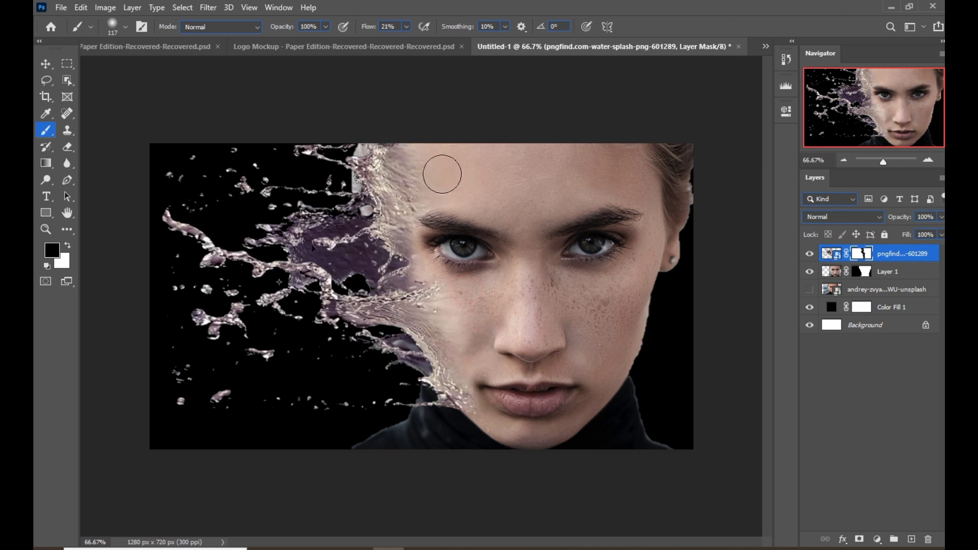
pyautogui.click(429, 148)
pyautogui.click(489, 399)
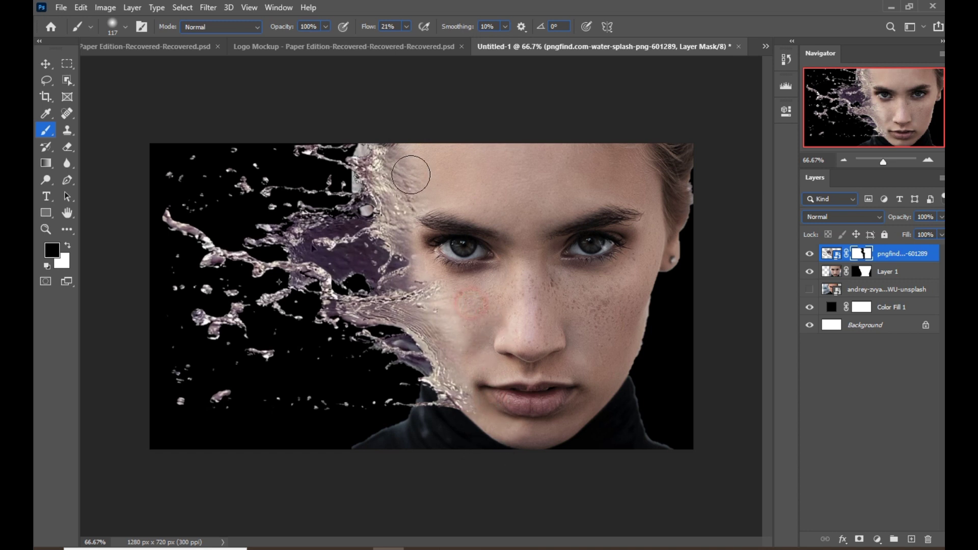
pyautogui.click(46, 63)
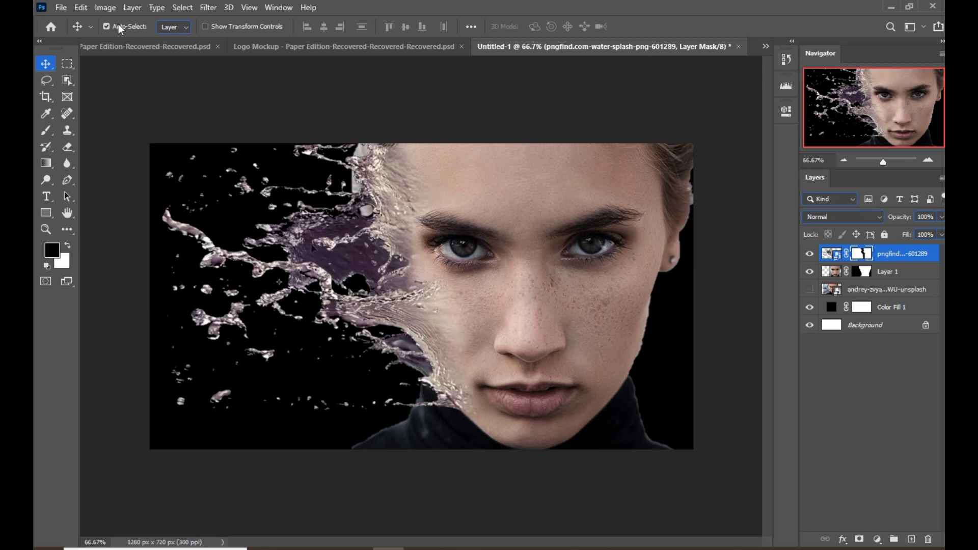
pyautogui.click(102, 7)
pyautogui.moveTo(125, 40)
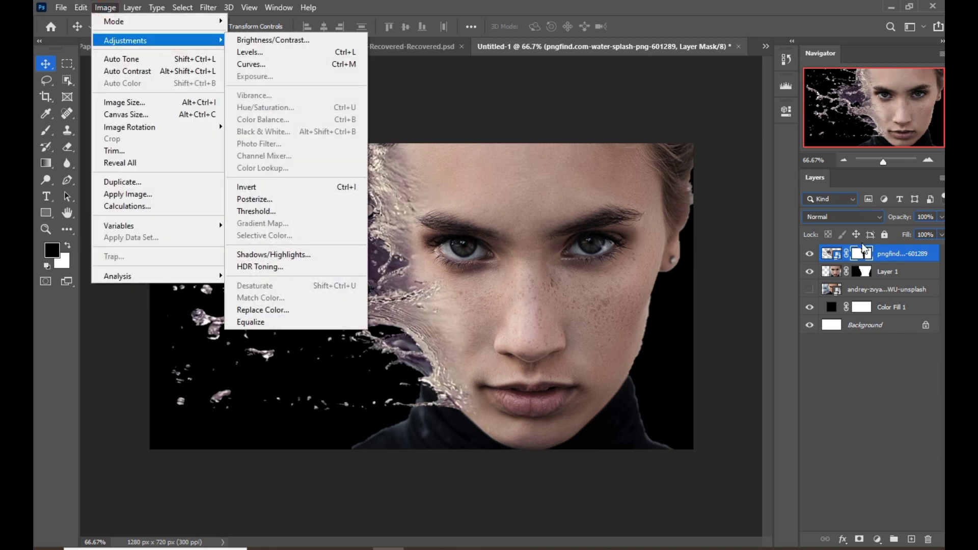
# Apply a Hue/Saturation smart filter to the splash layer with saturation +4
pyautogui.click(826, 254)
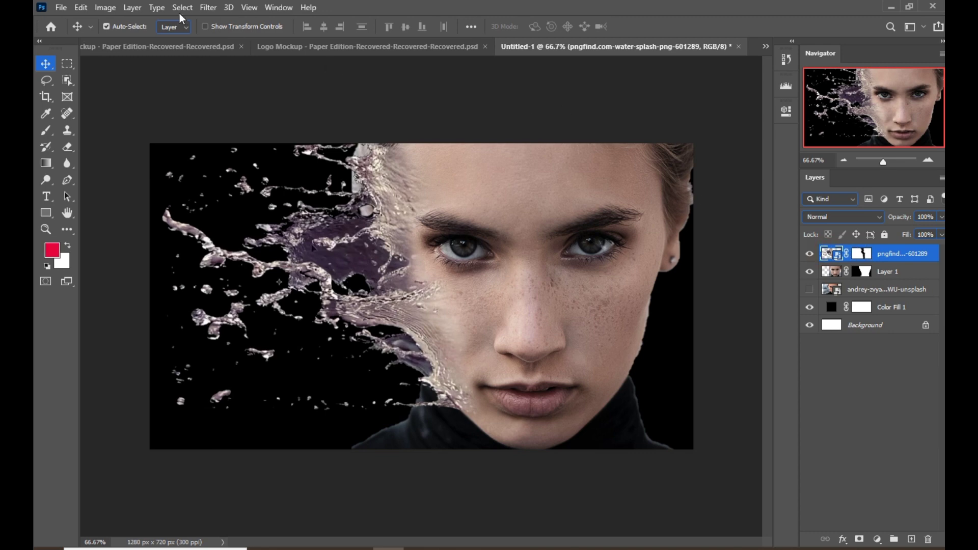
pyautogui.click(104, 10)
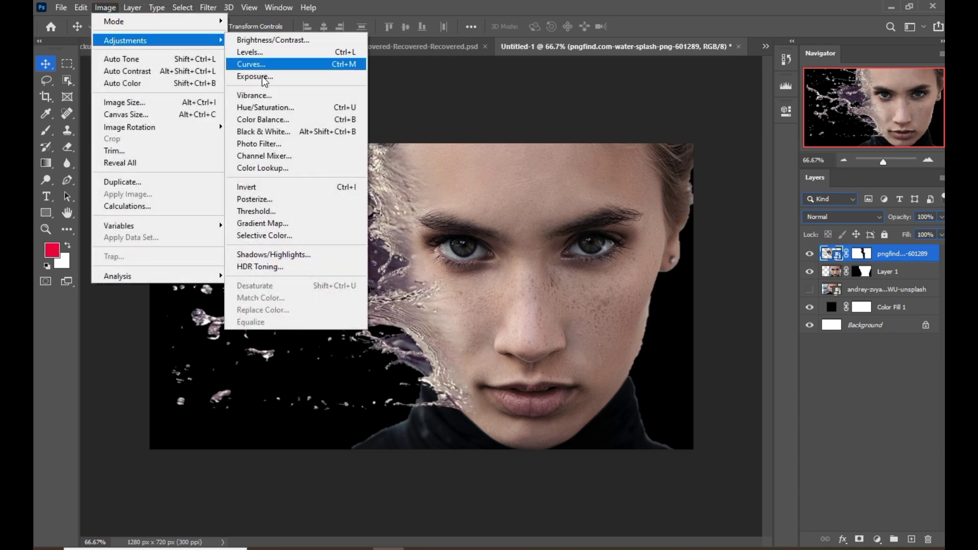
pyautogui.click(264, 107)
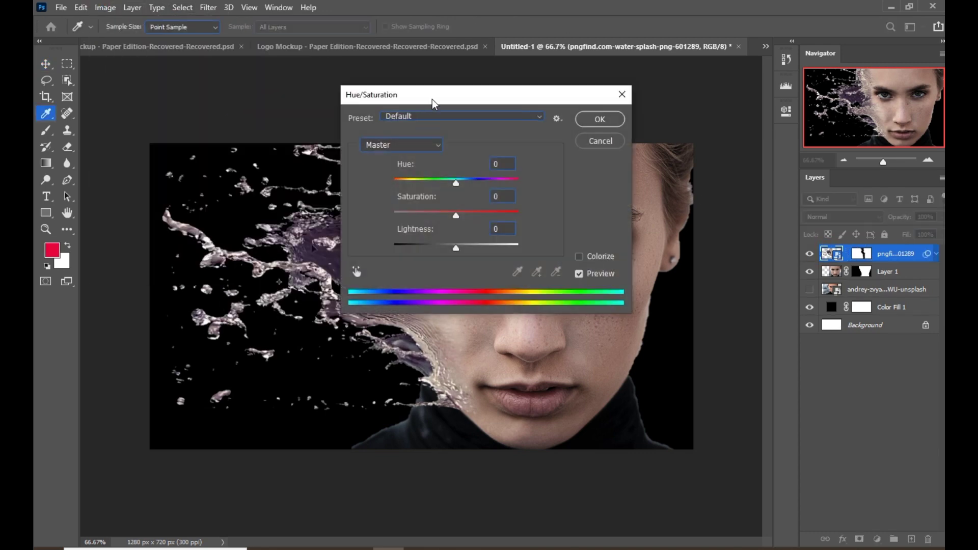
pyautogui.moveTo(418, 96); pyautogui.dragTo(588, 133)
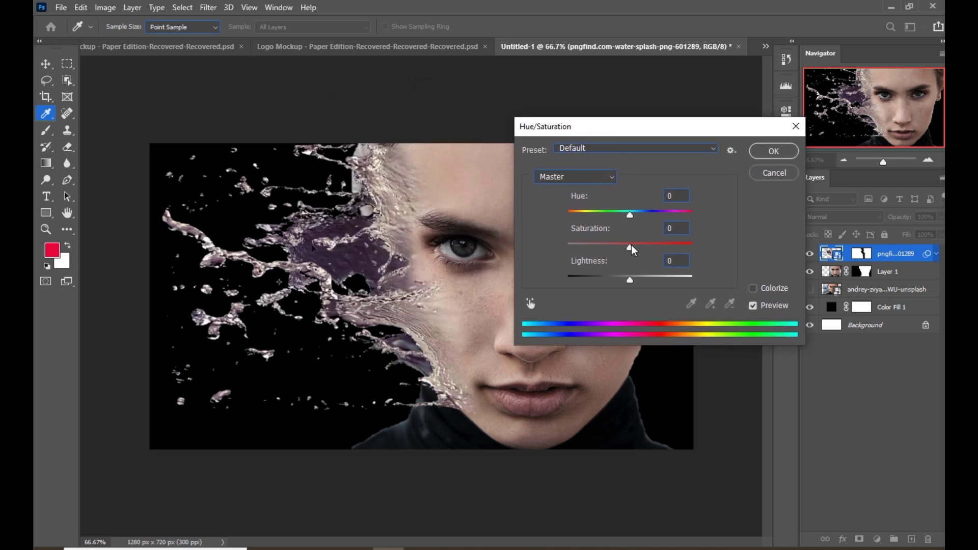
pyautogui.moveTo(644, 246); pyautogui.dragTo(647, 247)
pyautogui.moveTo(644, 246); pyautogui.dragTo(632, 248)
pyautogui.click(768, 156)
# Target Layer 1's mask with a 58 px brush at 100% flow
pyautogui.scroll(-1, 364, 338)
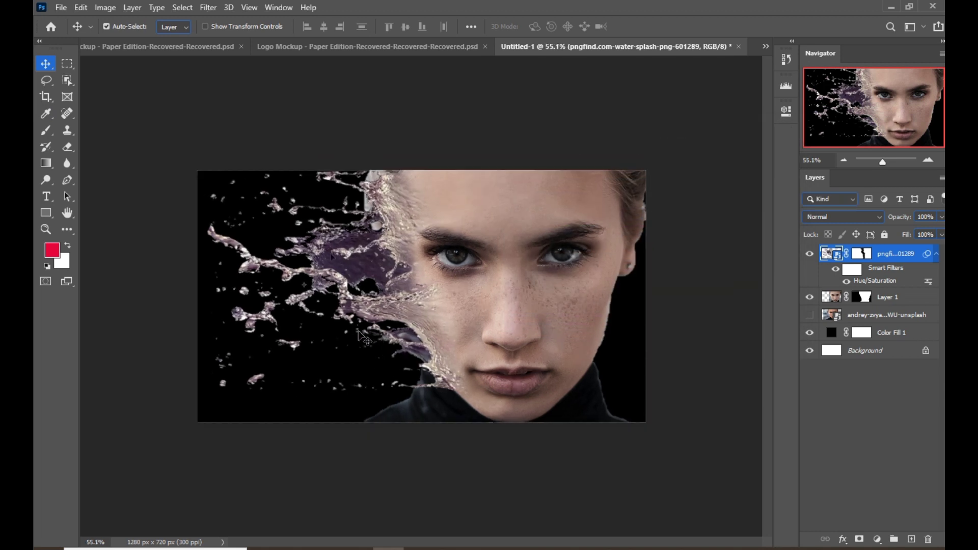
pyautogui.scroll(1, 375, 331)
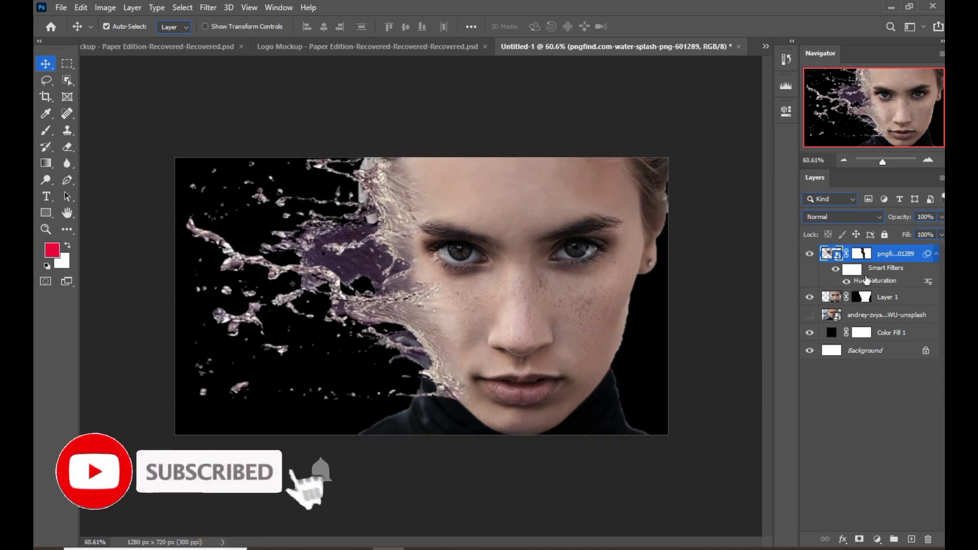
pyautogui.click(869, 299)
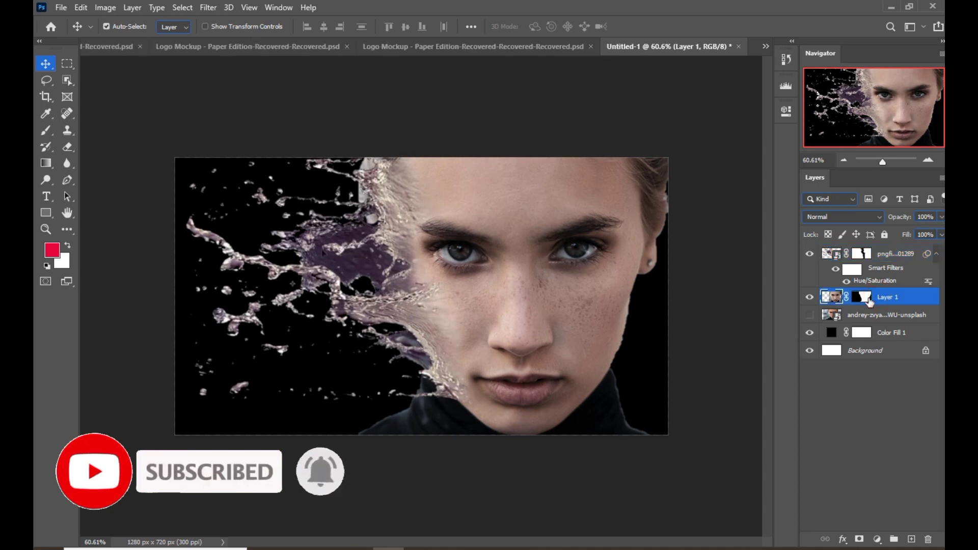
pyautogui.click(865, 299)
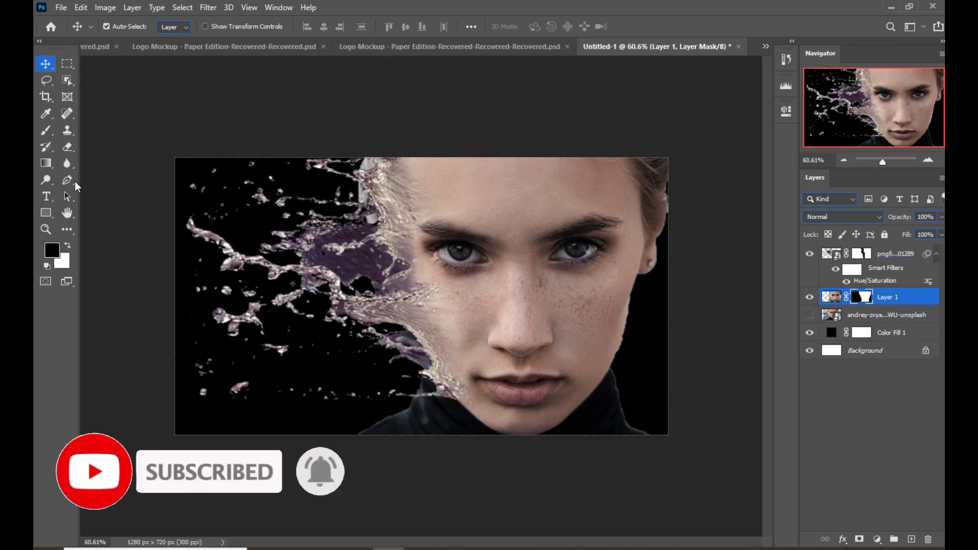
pyautogui.press('b')
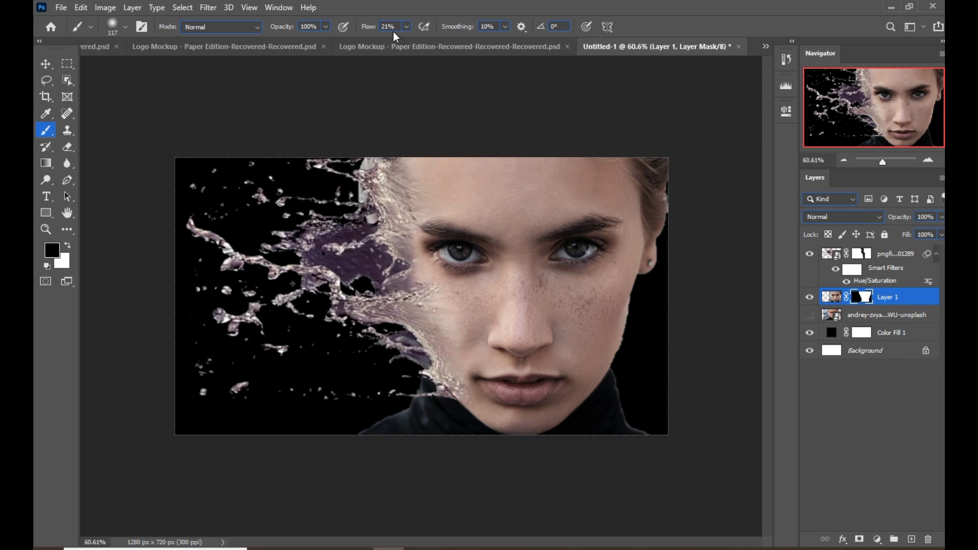
pyautogui.click(408, 27)
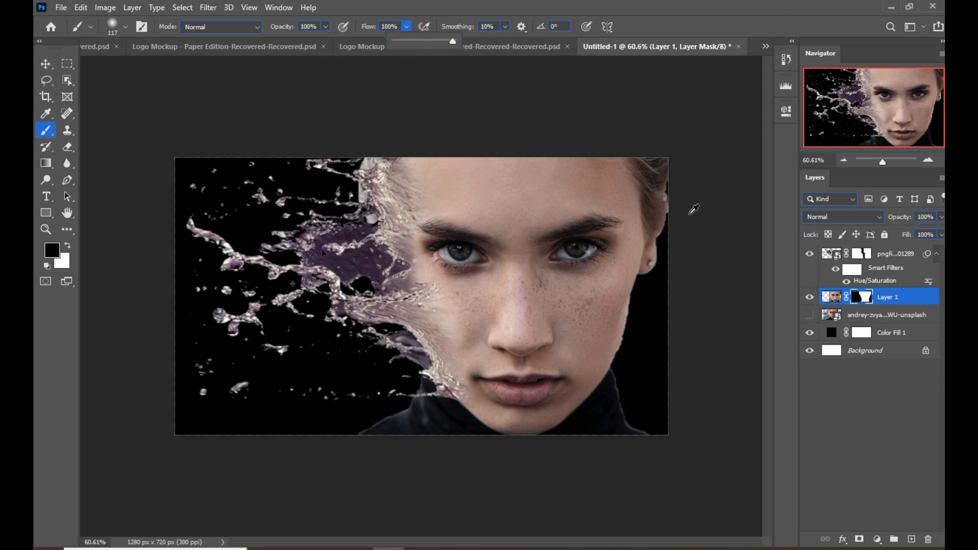
pyautogui.click(684, 207)
pyautogui.moveTo(658, 297); pyautogui.dragTo(640, 310)
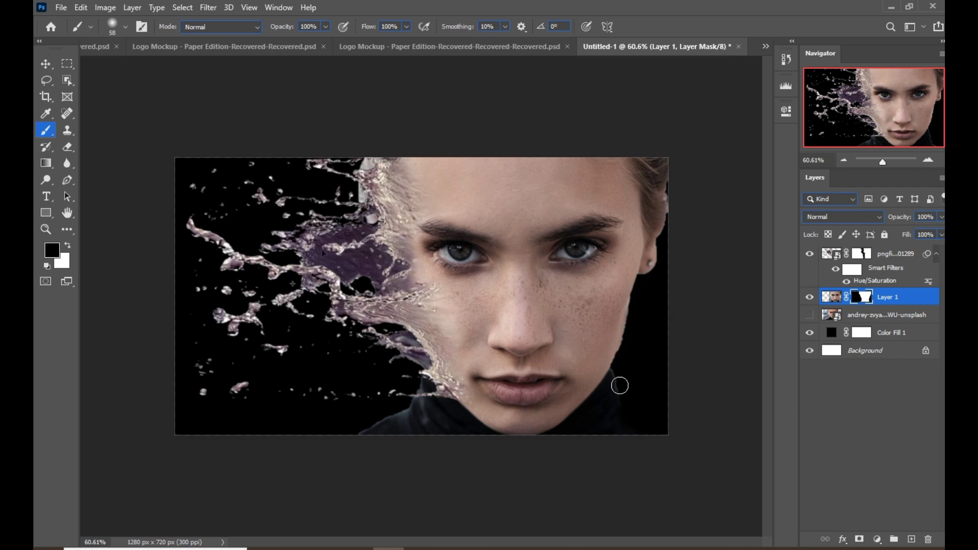
# Paint black on the mask along the right temple, cheek and jaw edge
pyautogui.scroll(2, 651, 362)
pyautogui.scroll(2, 655, 408)
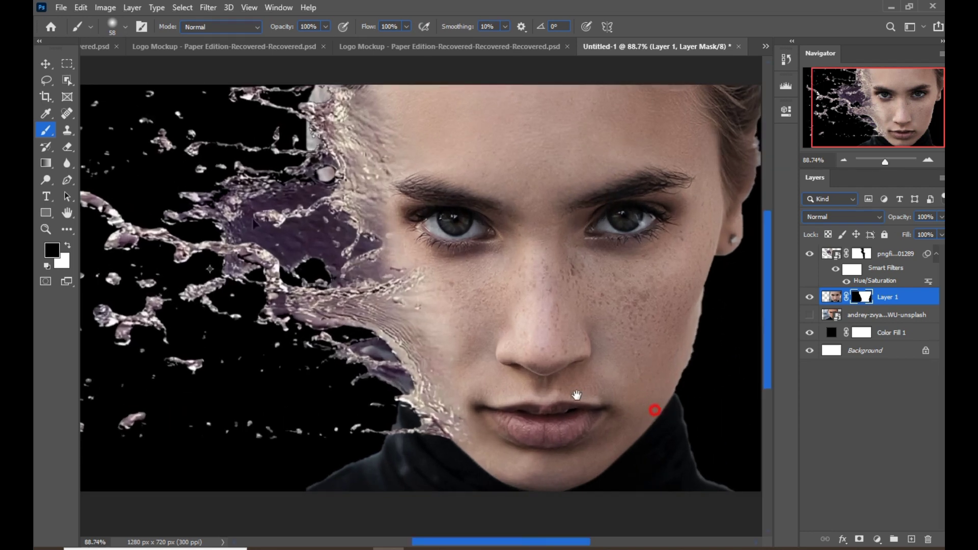
pyautogui.scroll(2, 611, 367)
pyautogui.moveTo(581, 338); pyautogui.dragTo(600, 251)
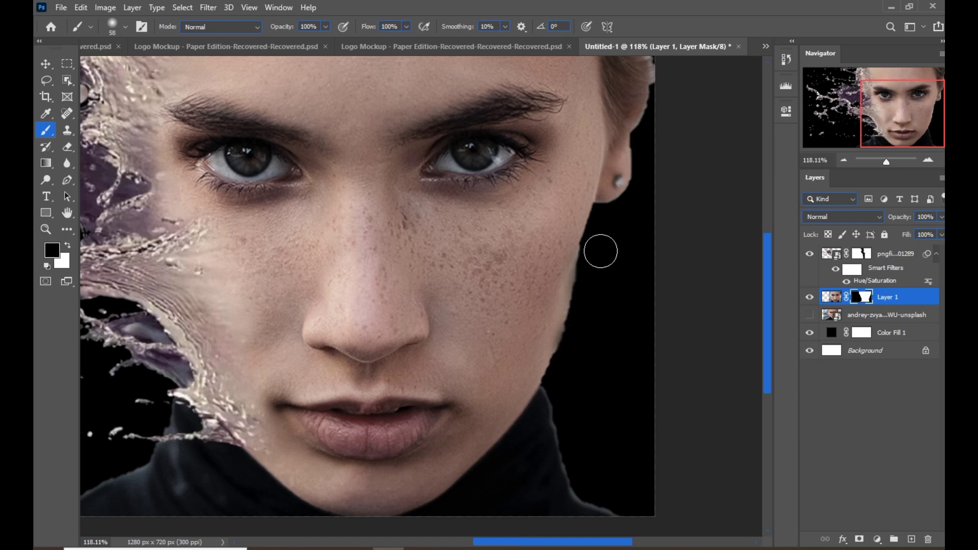
pyautogui.scroll(5, 598, 305)
pyautogui.hscroll(2, 598, 306)
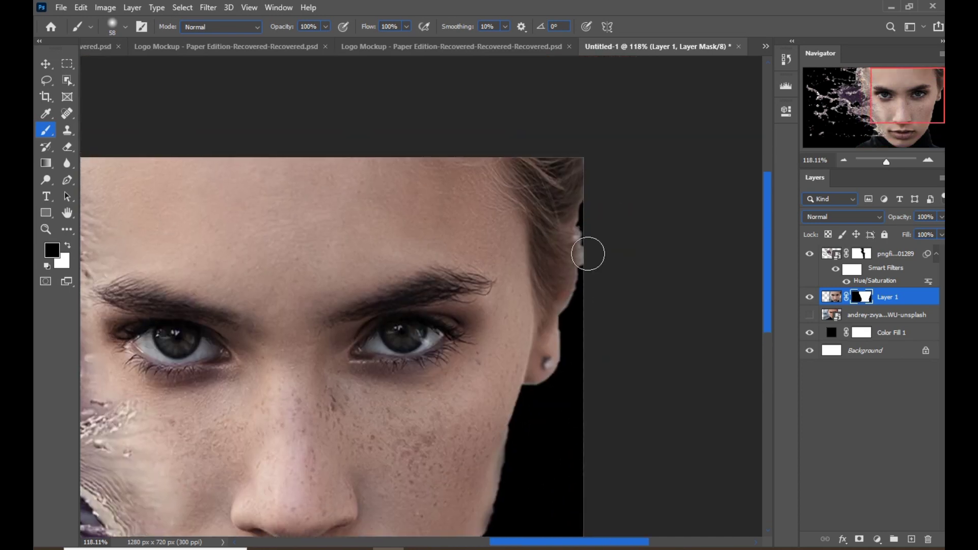
pyautogui.moveTo(601, 151)
pyautogui.mouseDown()
pyautogui.moveTo(595, 259)
pyautogui.moveTo(553, 424)
pyautogui.mouseUp()
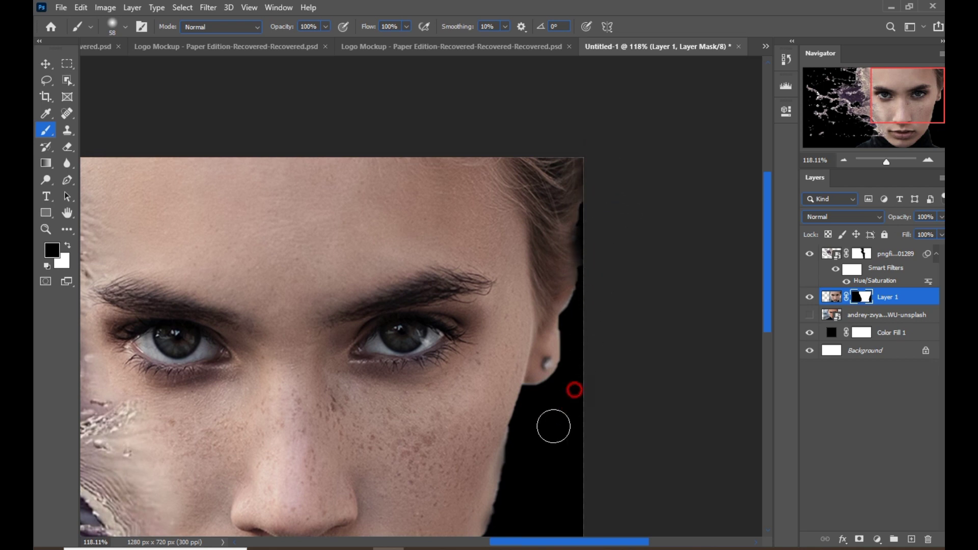
pyautogui.moveTo(545, 461); pyautogui.dragTo(539, 259)
pyautogui.moveTo(520, 227); pyautogui.dragTo(492, 377)
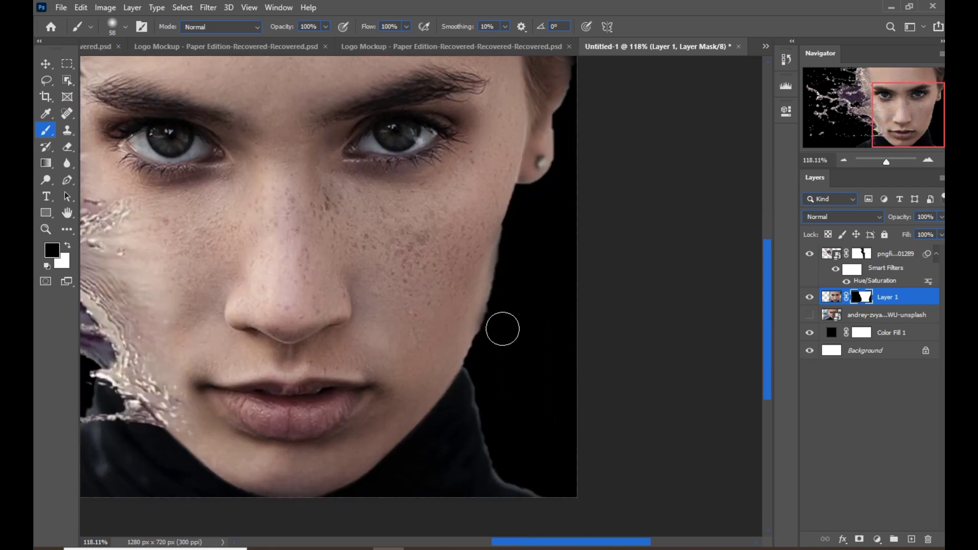
pyautogui.scroll(-3, 525, 327)
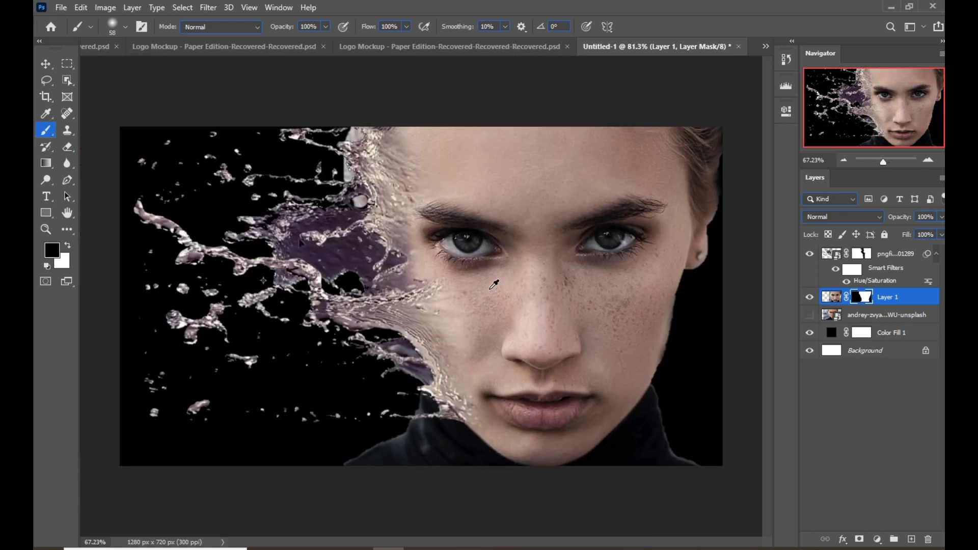
pyautogui.click(46, 63)
pyautogui.scroll(-1, 430, 218)
pyautogui.scroll(1, 521, 292)
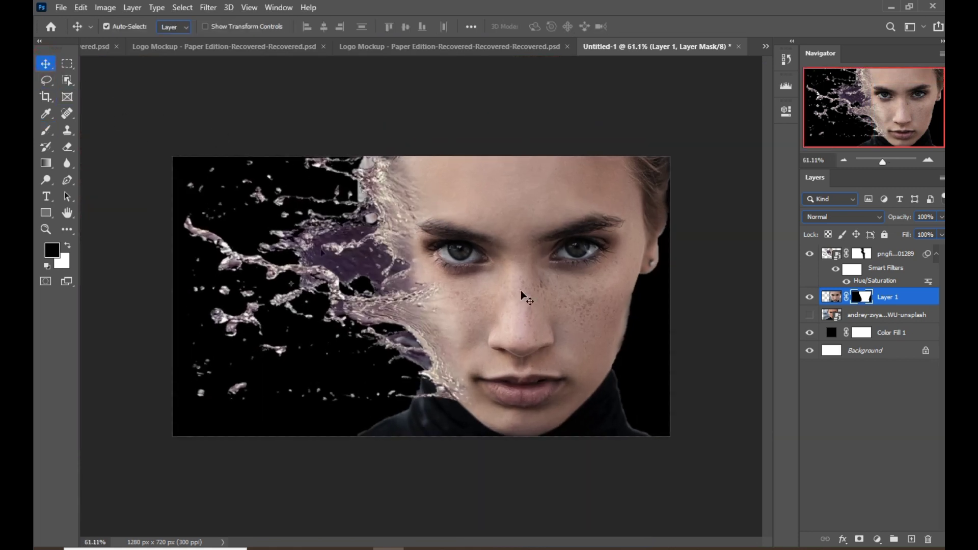